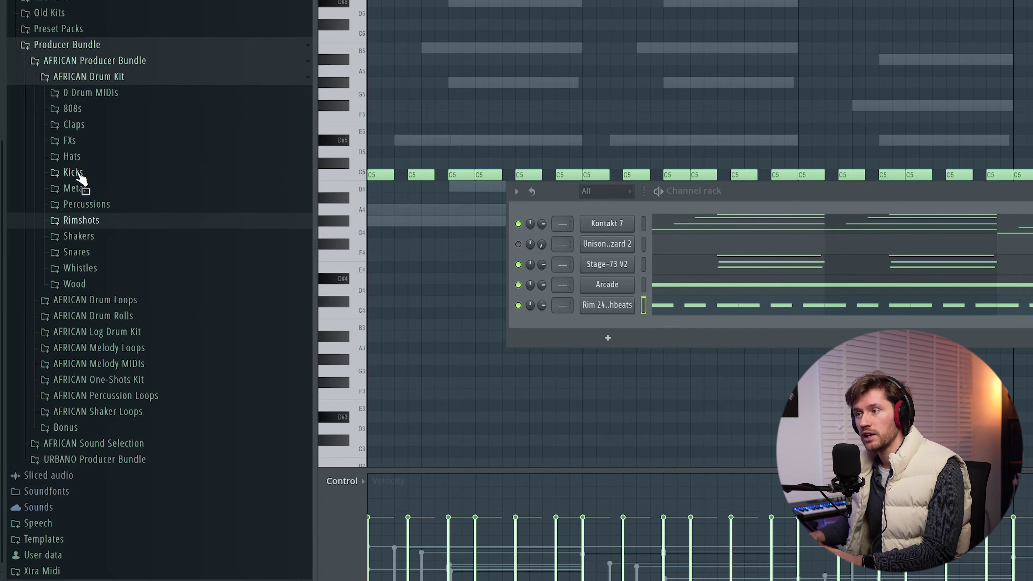
Add the Hat 2 sample from the AFRICAN Drum Kit's Hats folder as a new channel below the rimshot.
left_click(94, 171)
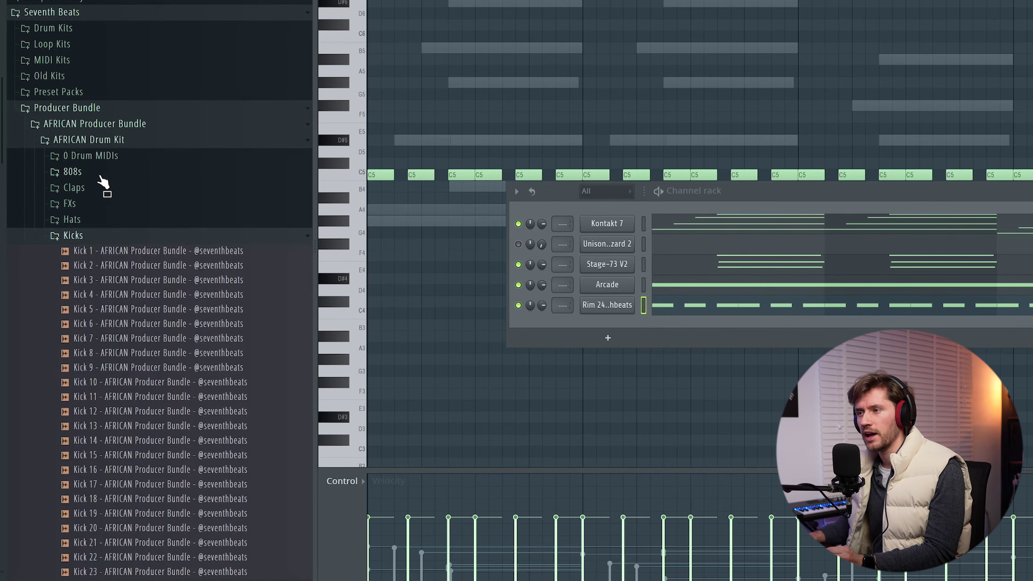
left_click(84, 239)
left_click(98, 221)
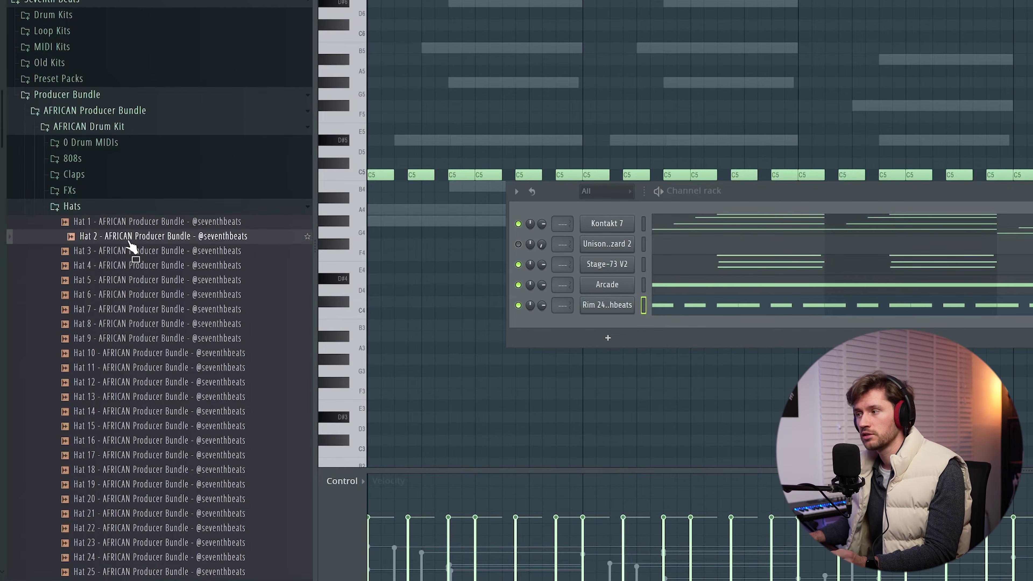
left_click_drag(601, 333, 632, 309)
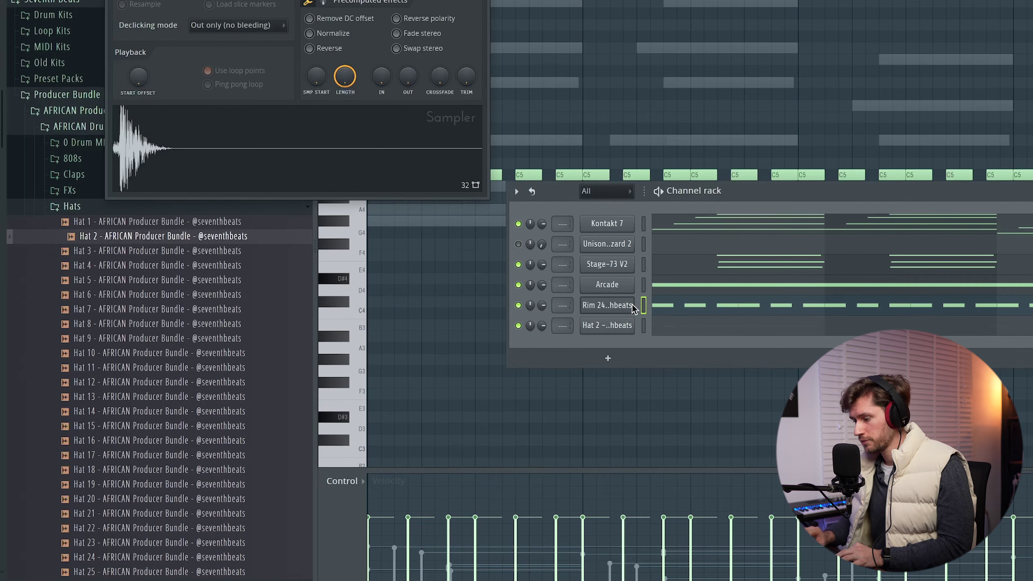
Copy the rimshot's note pattern to the Hat 2 channel, and normalize and shorten the hat sample.
left_click(644, 325)
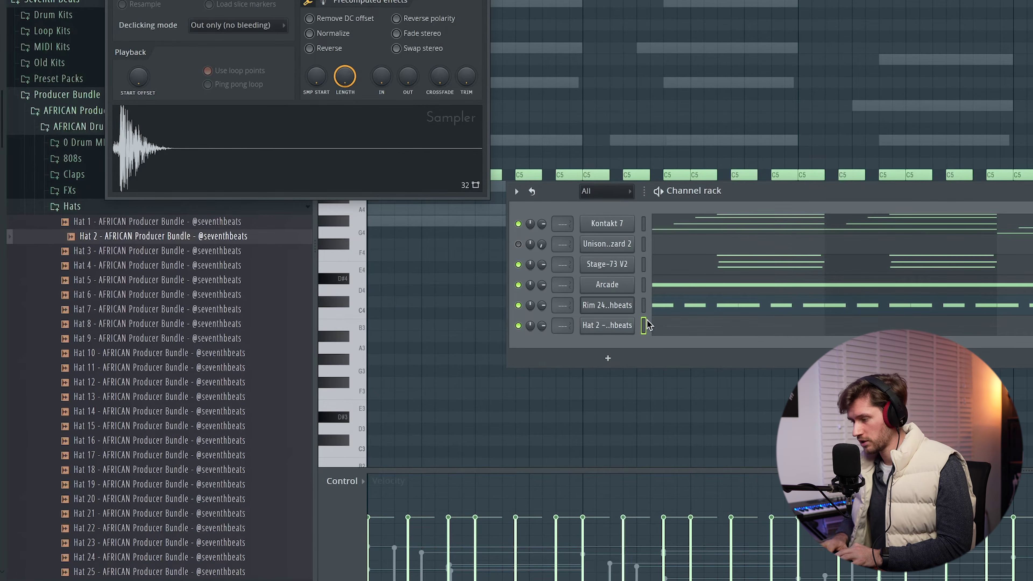
left_click(606, 325)
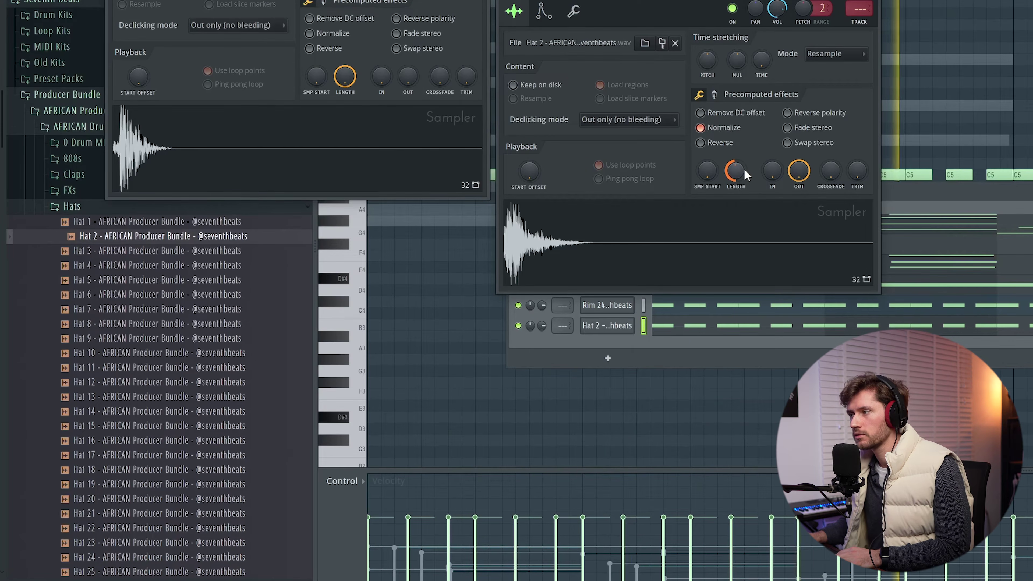
key("Escape")
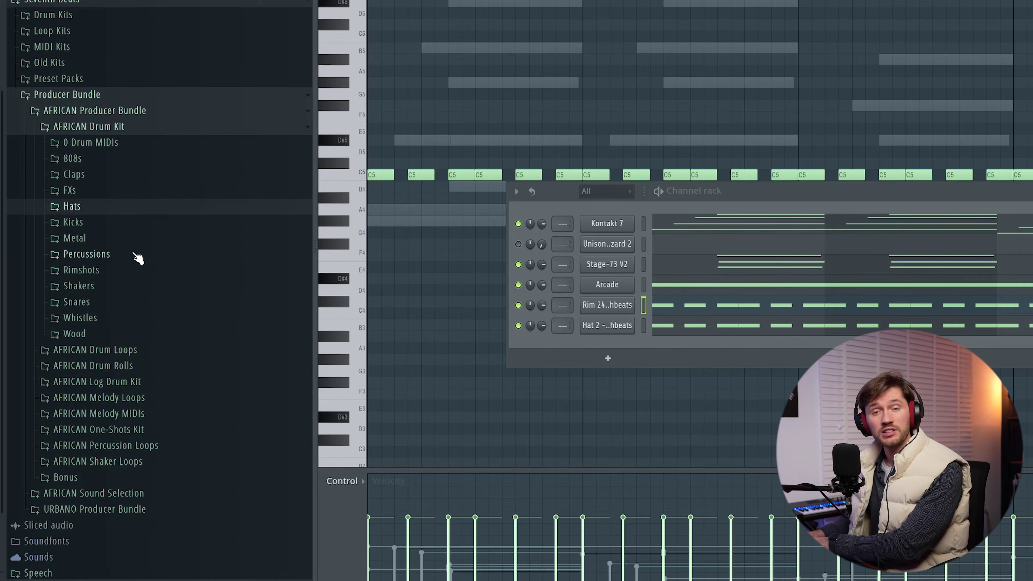
Add the Percussion 15 and Percussion 17 samples from the Percussions folder as new channels.
left_click(133, 253)
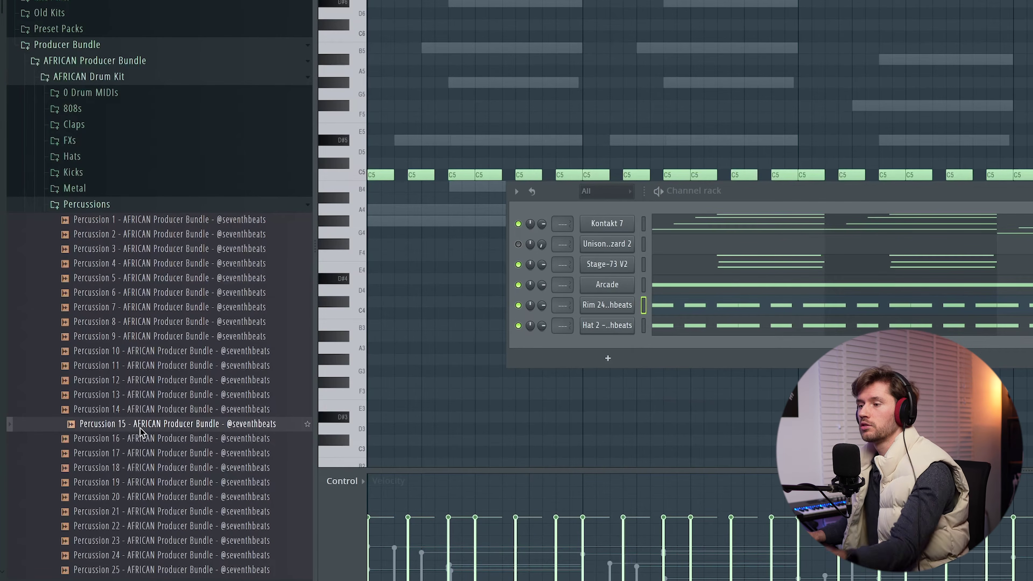
left_click_drag(146, 426, 622, 352)
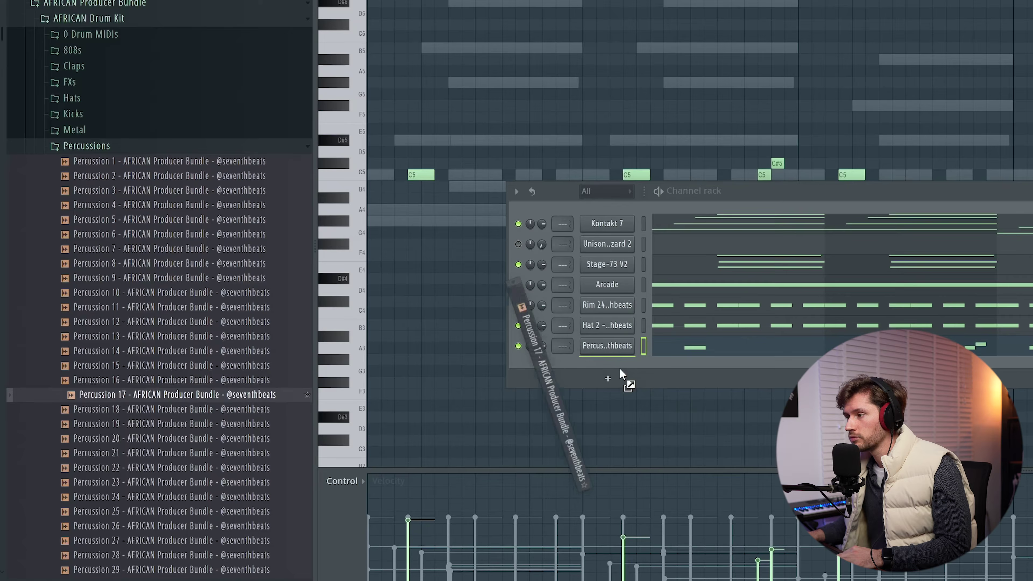
left_click_drag(619, 367, 682, 365)
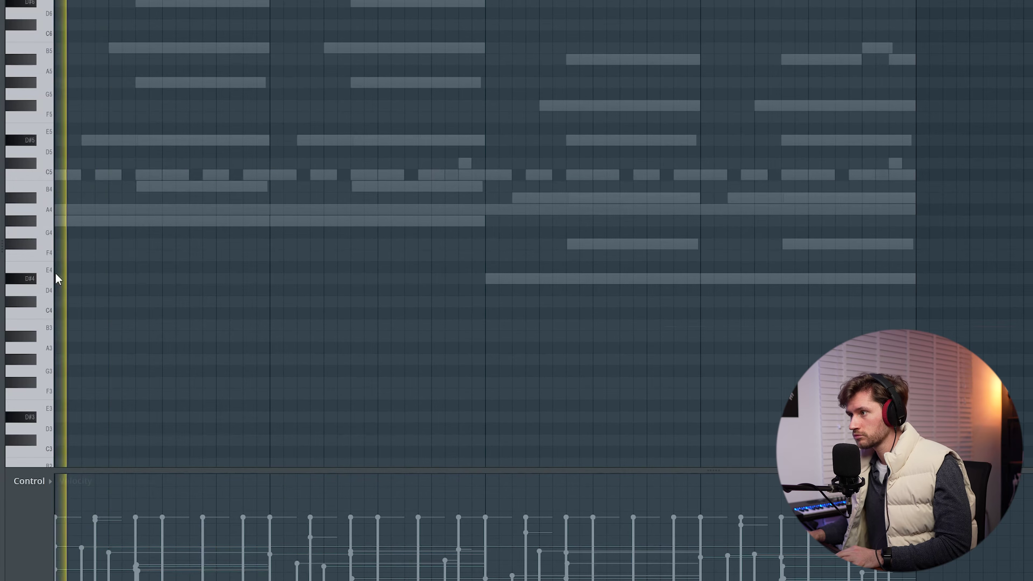
During playback, draw two adjacent C5 notes on the eleventh and twelfth steps of each of the four bars for Percussion 17.
key("space")
left_click(191, 175)
left_click(208, 175)
left_click(408, 174)
left_click(421, 175)
left_click(623, 175)
left_click(637, 174)
left_click(838, 175)
left_click(852, 175)
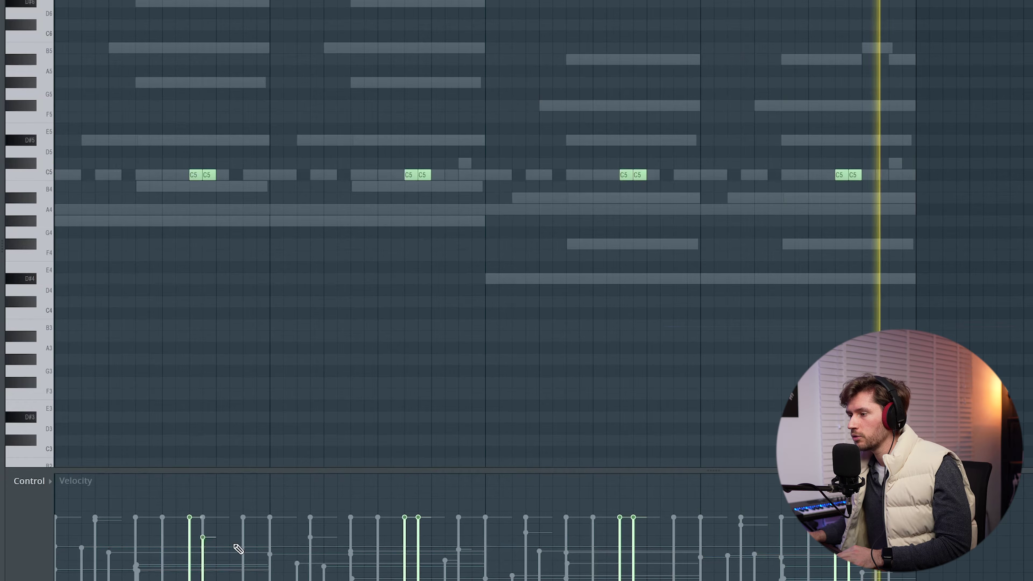
Lower the velocities of the paired C5 notes by differing amounts across the bars.
left_click(404, 529)
left_click(418, 552)
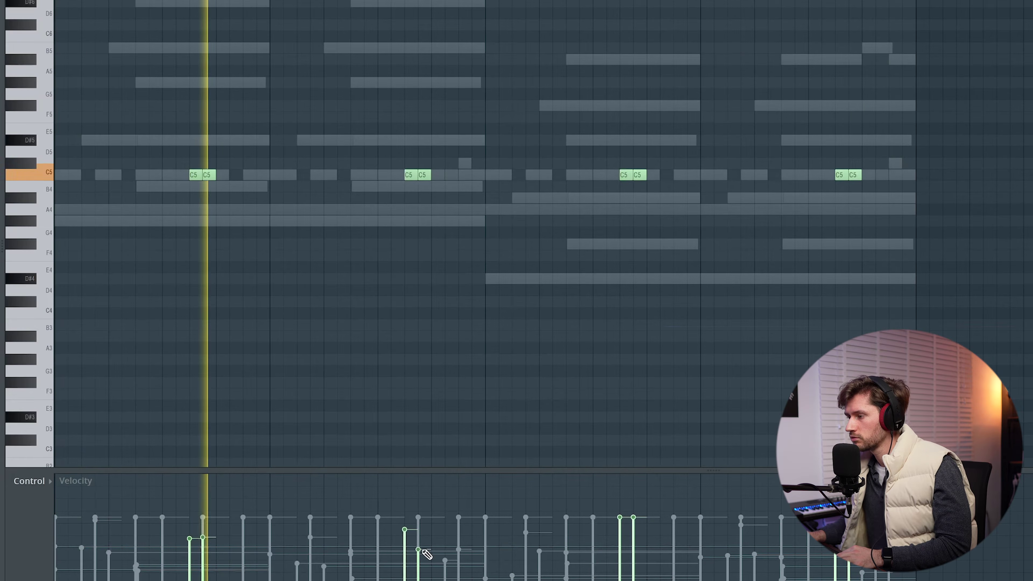
left_click(619, 547)
left_click(633, 534)
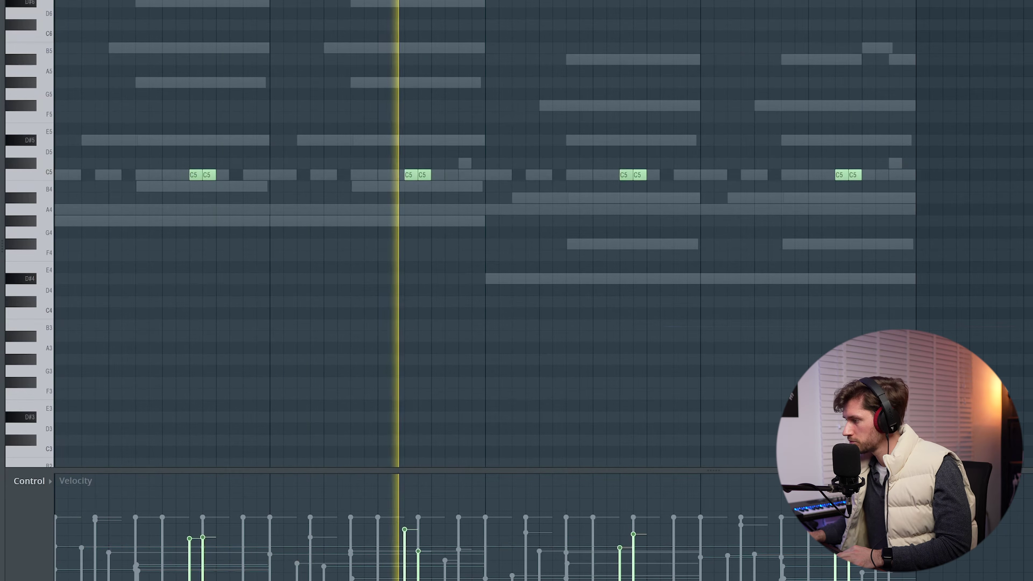
left_click_drag(834, 554, 835, 565)
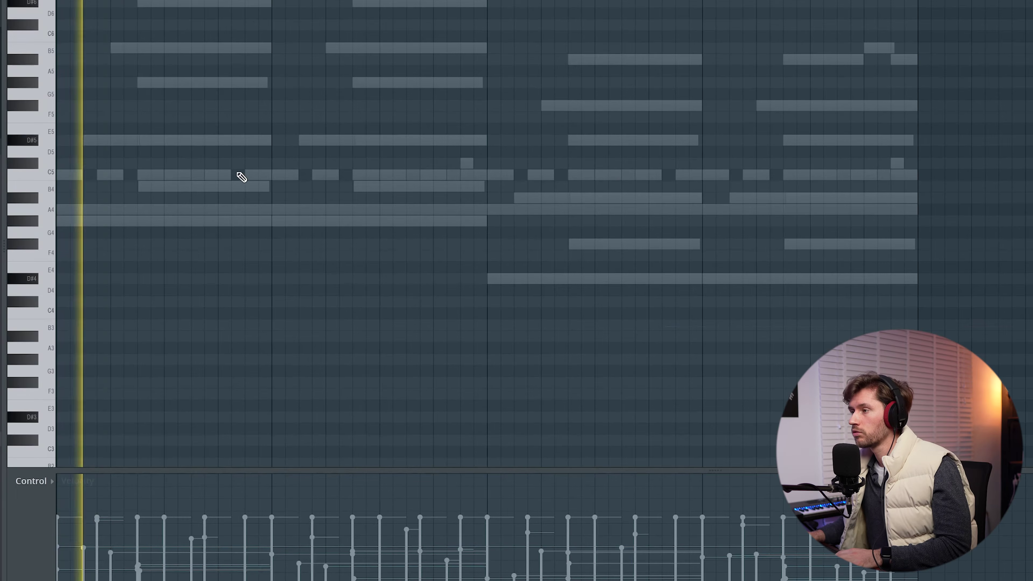
Place a C5 note near the end of the first and third bars for the next percussion channel and adjust their velocities.
left_click(250, 175)
left_click(245, 520)
left_click(679, 175)
left_click(693, 527)
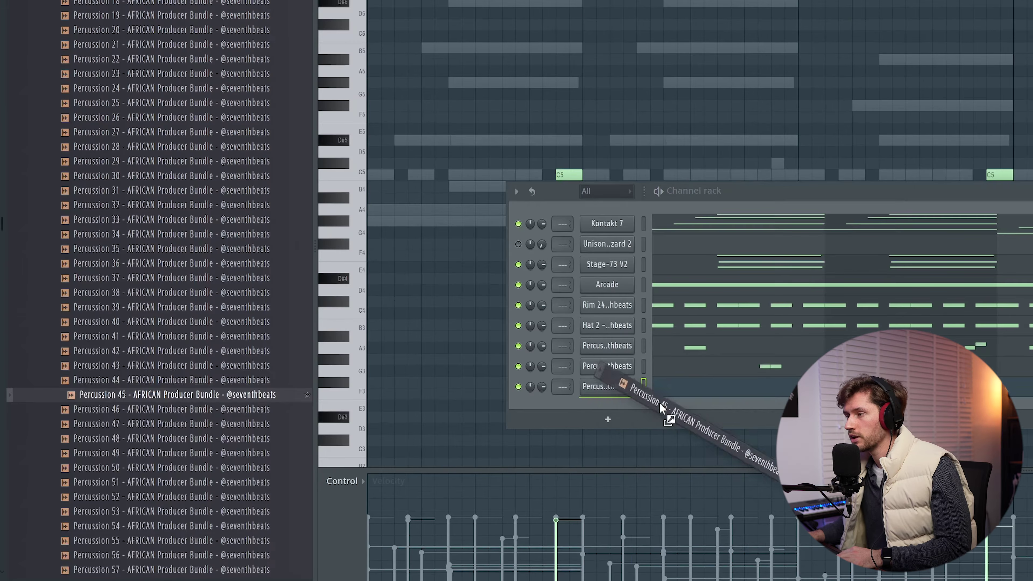
Add the Percussion 45 and Percussion 56 samples as channels, giving Percussion 45 a C5 note near the end of the second bar.
left_click_drag(664, 411, 616, 401)
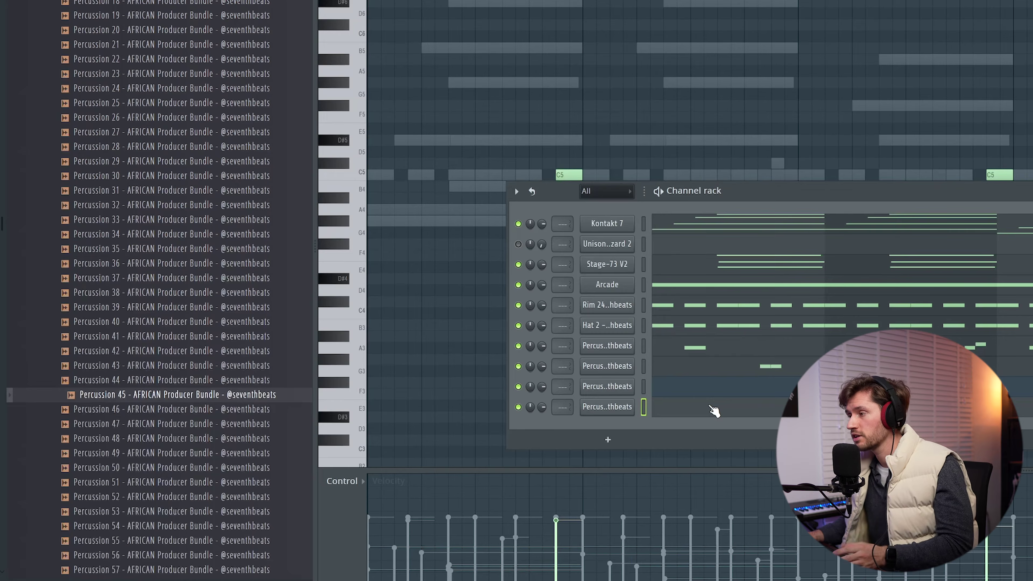
left_click_drag(714, 411, 711, 414)
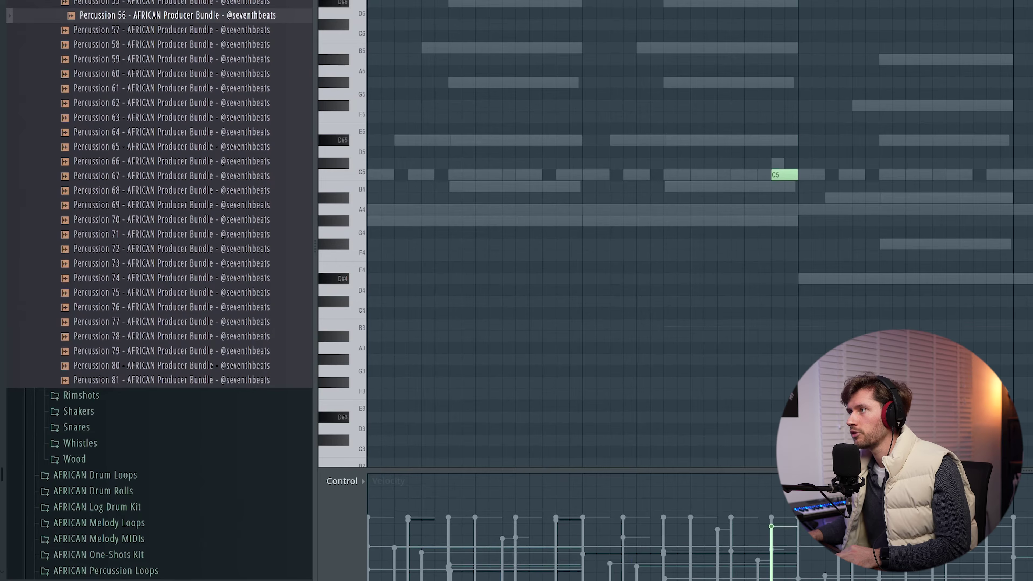
key("F6")
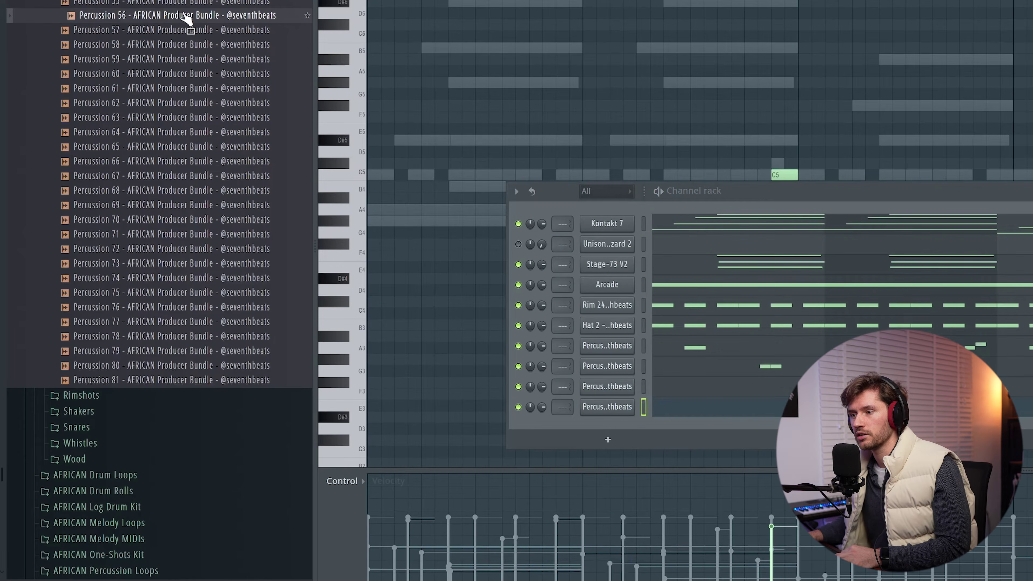
left_click_drag(552, 370, 552, 371)
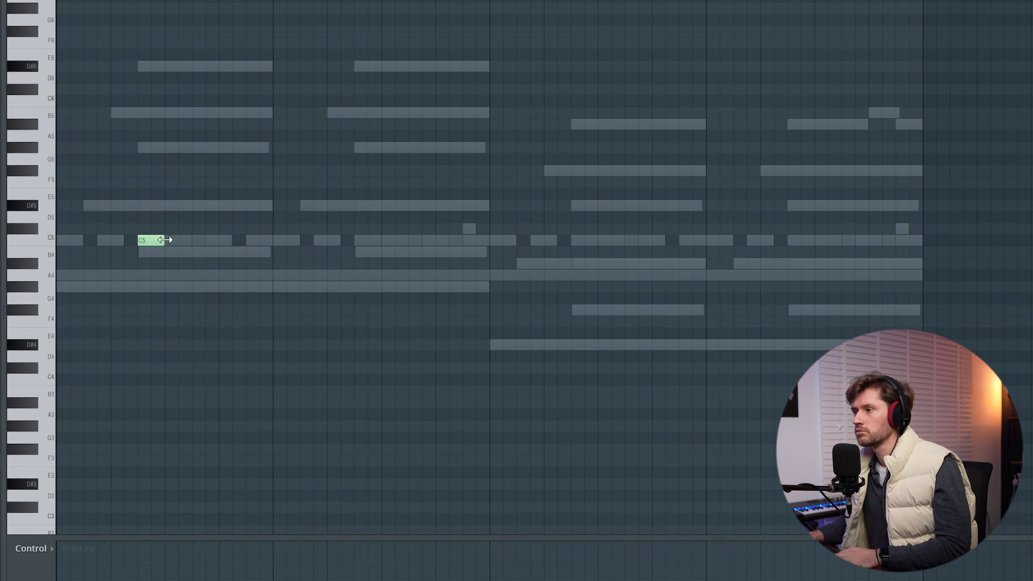
Shorten the Percussion 56 note to one step and repeat it on C5 at the same point in the other three bars.
left_click_drag(165, 239, 151, 240)
key("space")
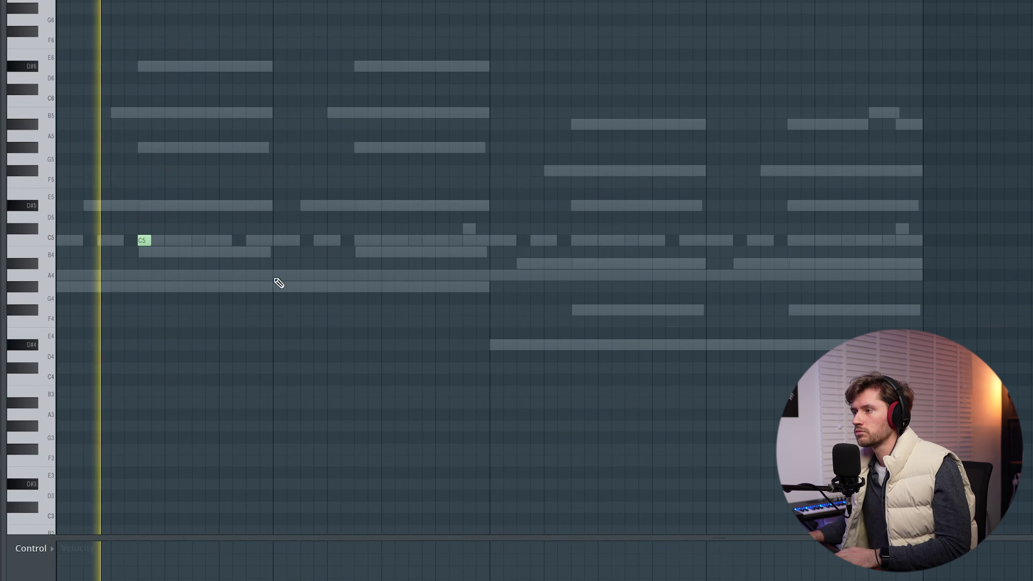
left_click(360, 240)
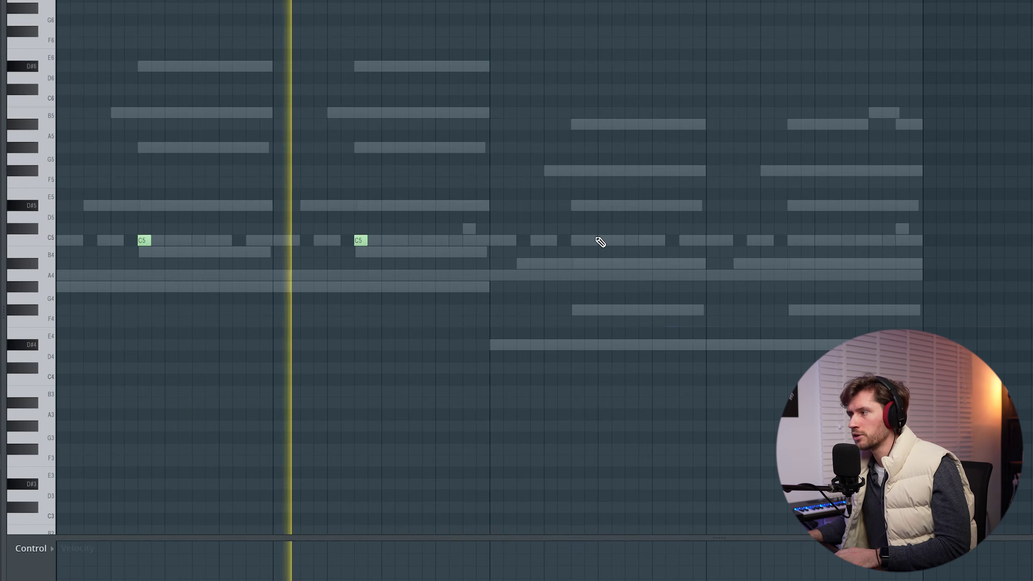
left_click(577, 240)
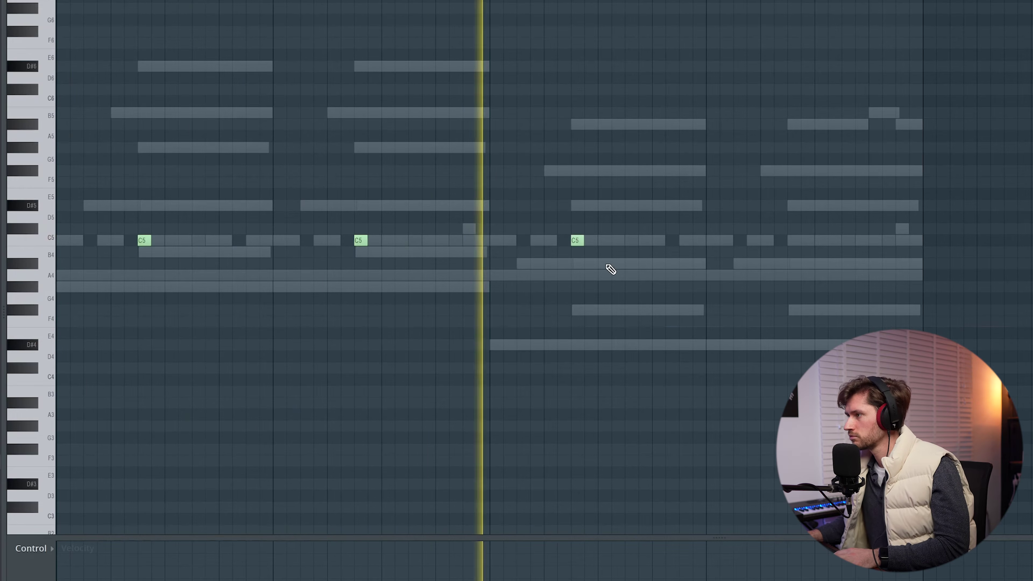
left_click(794, 240)
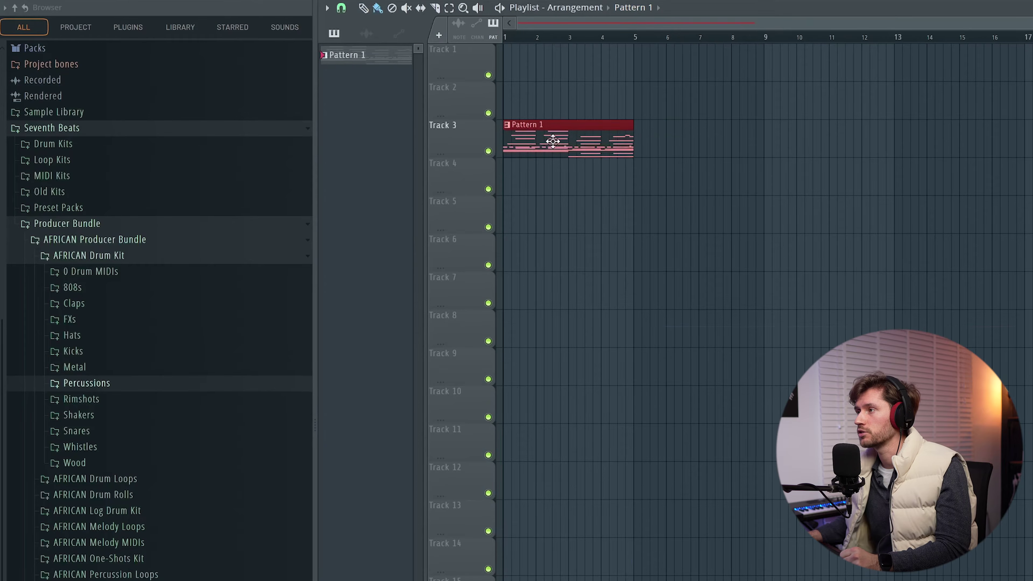
Move Pattern 1 to Track 4 with a second copy after it, and place the Shaker 4 loop at the start of Track 6.
left_click_drag(552, 141, 553, 179)
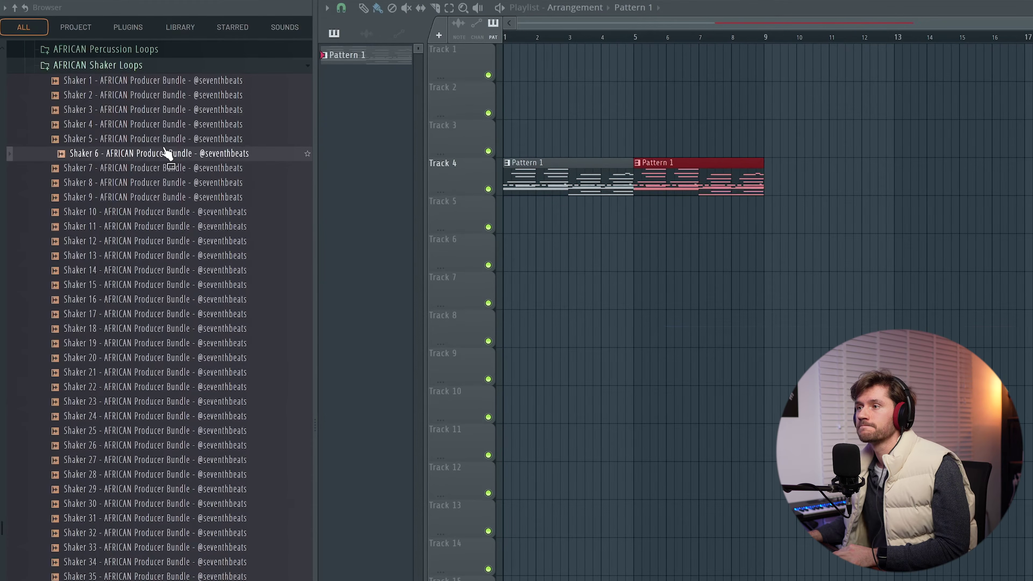
left_click_drag(147, 134, 647, 253)
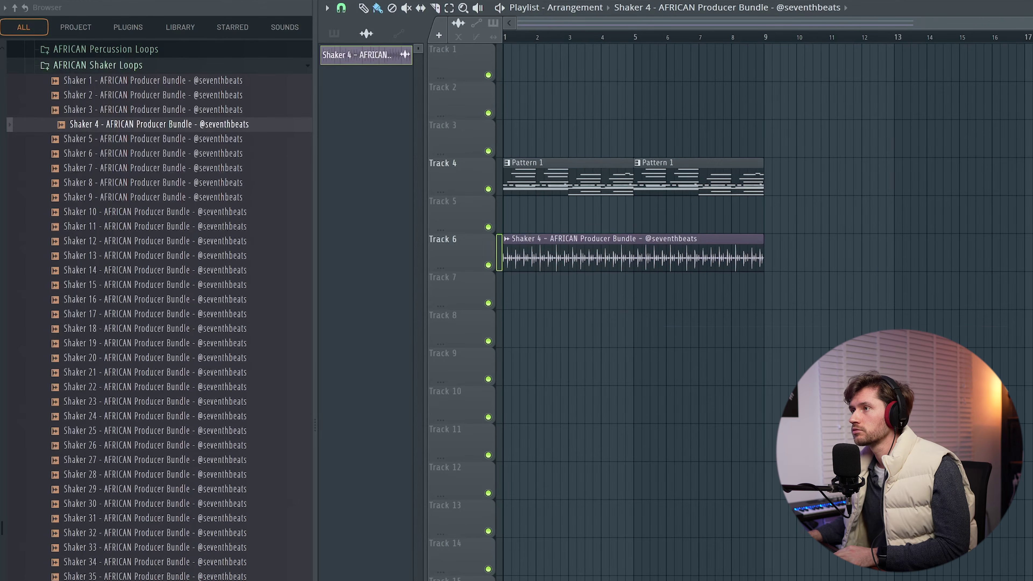
left_click(590, 239)
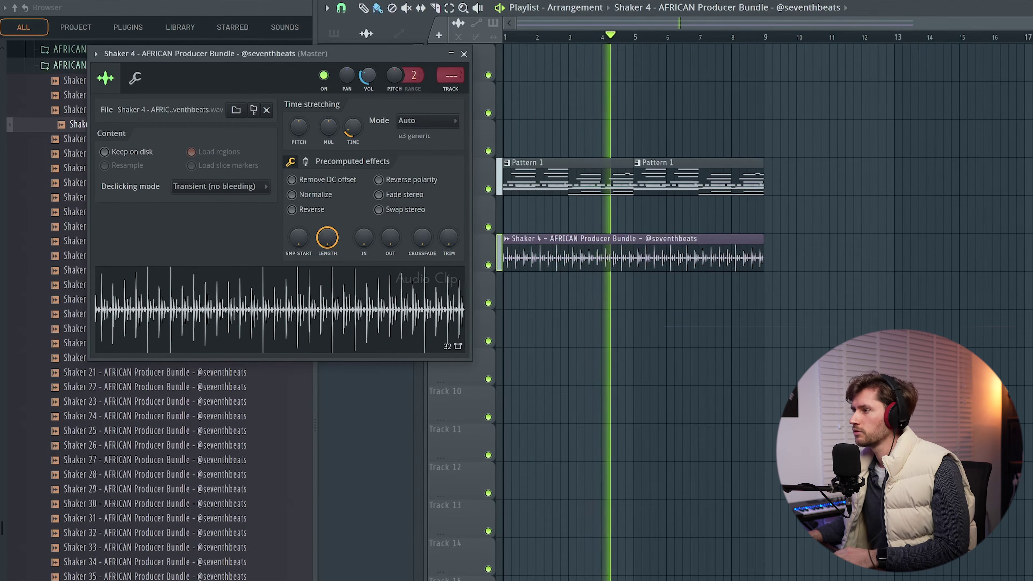
left_click(463, 54)
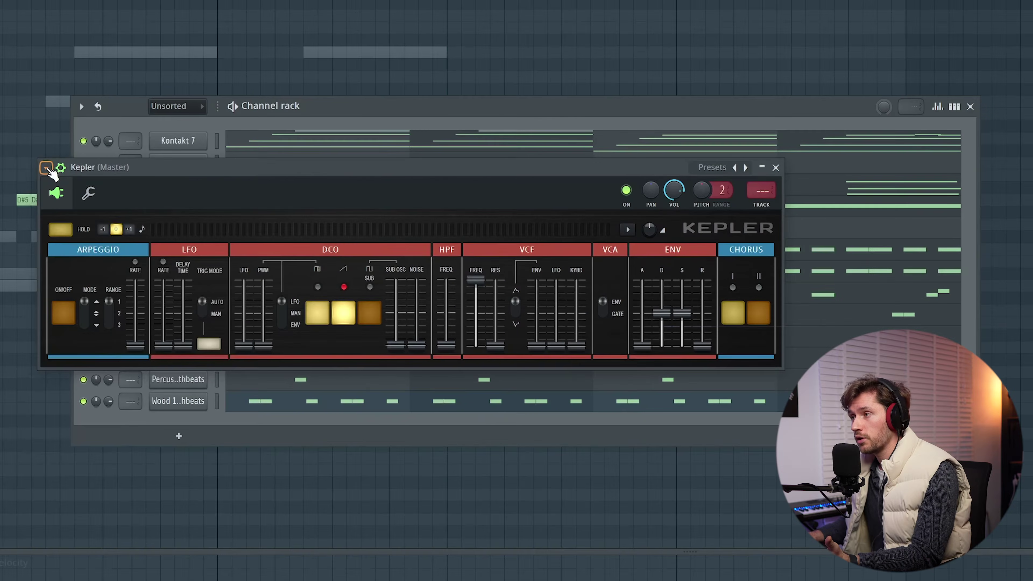
Load the Flatobrass preset in Kepler and give the channel a short D#5 note early in each bar.
left_click(46, 168)
mouse_move(149, 212)
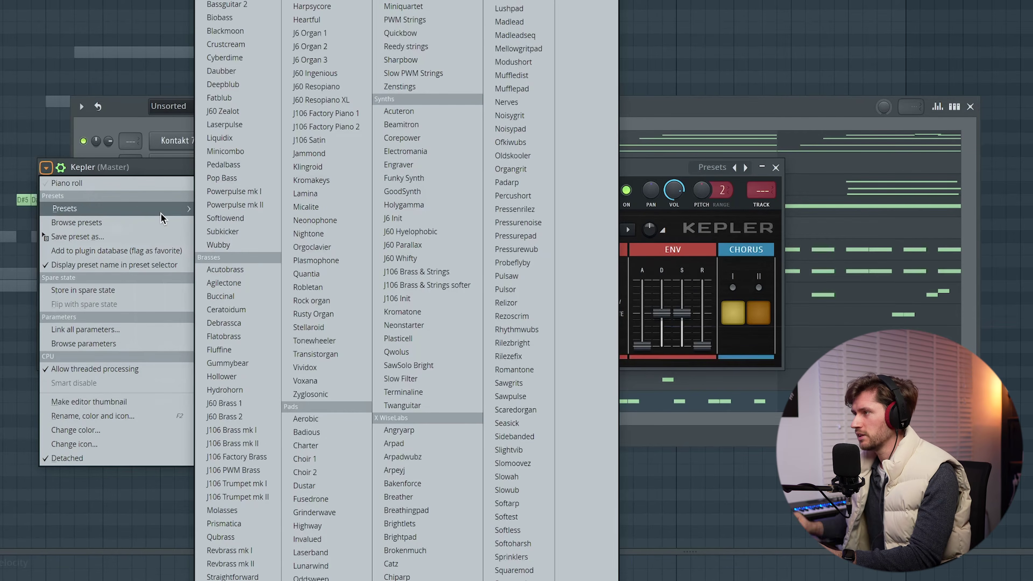
left_click(223, 336)
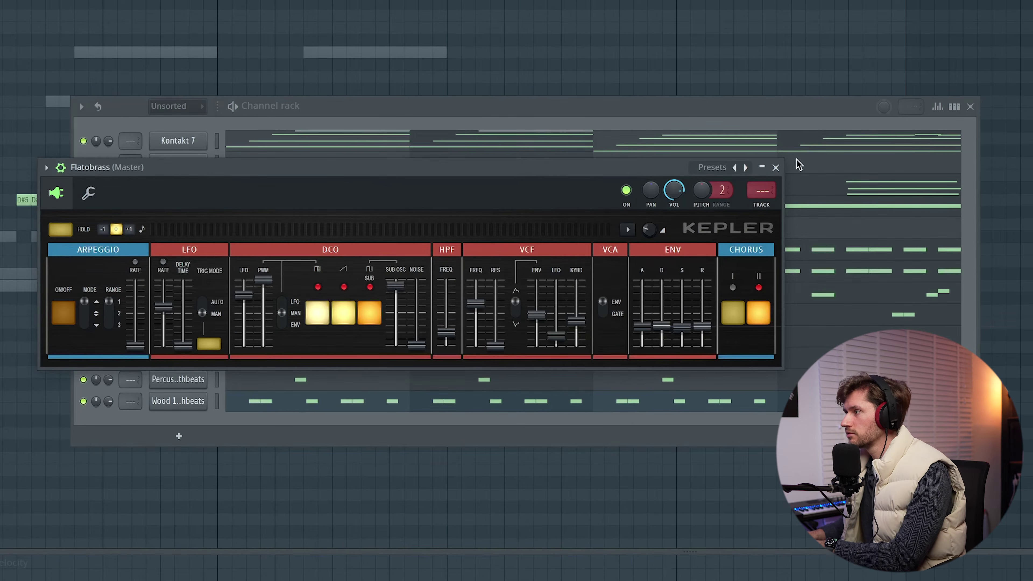
left_click(773, 168)
left_click(603, 80)
key("space")
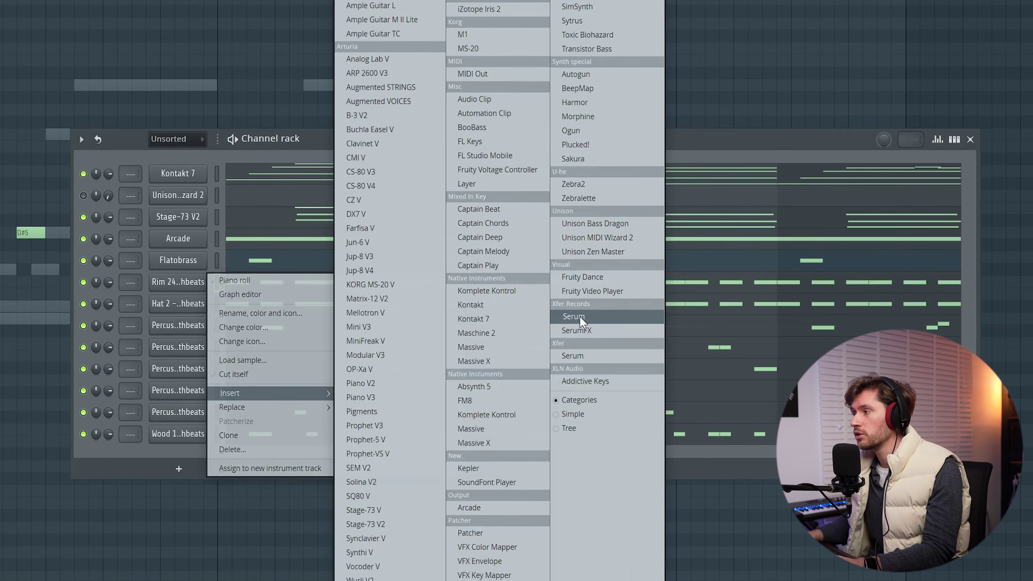
Insert Serum as a new channel and draw G#5, F#5, F5 and two D#5 notes across the four bars.
key("Return")
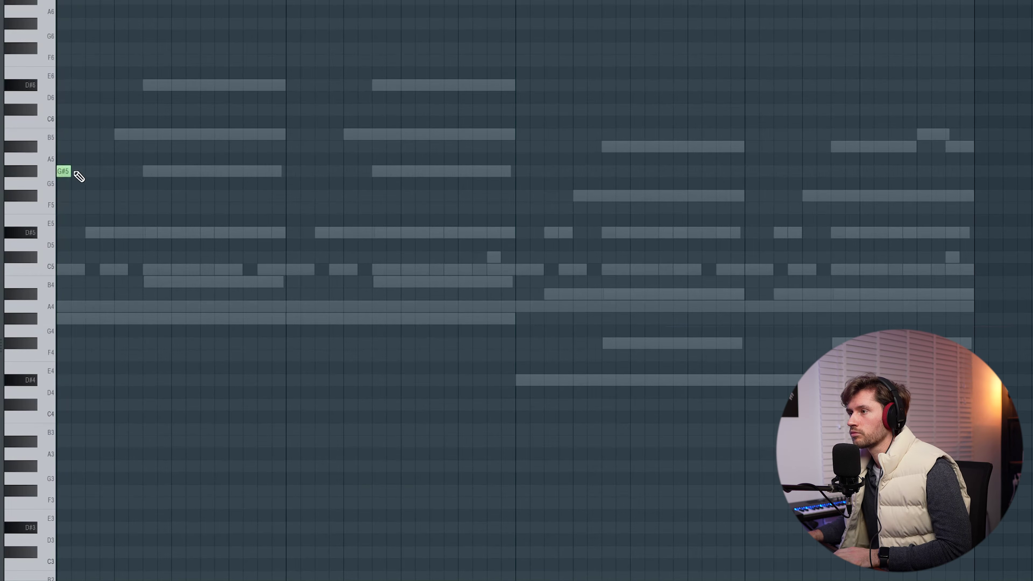
key("space")
left_click(297, 195)
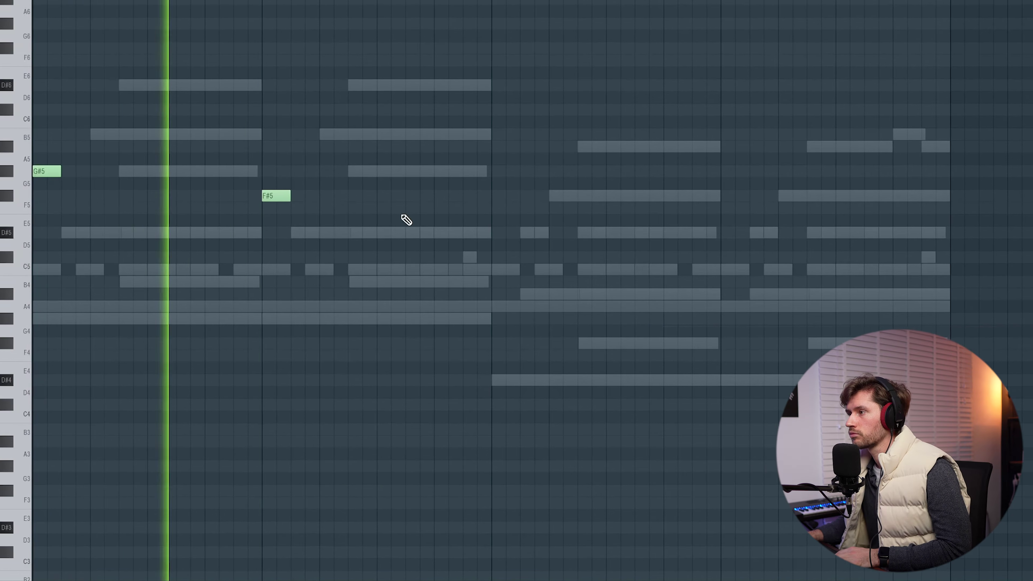
left_click(405, 208)
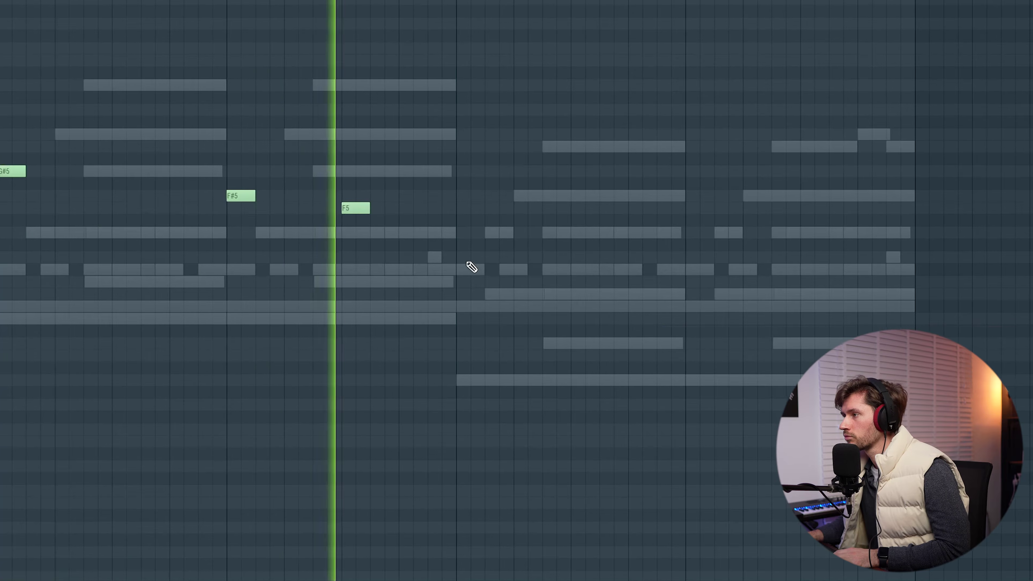
left_click(488, 233)
left_click(683, 233)
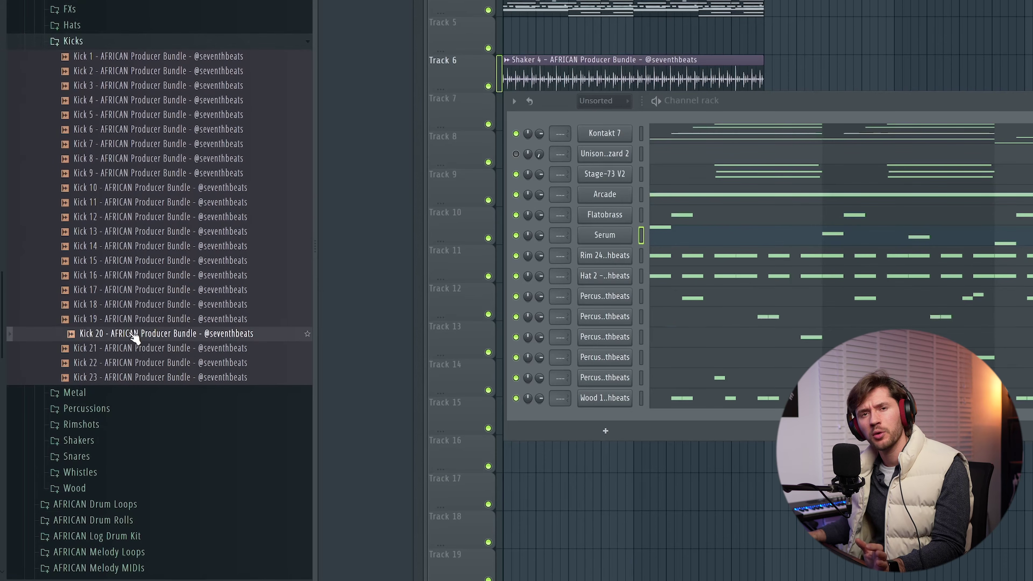
Add the Kick 20 sample from the Kicks folder as a new channel below the wood sample.
left_click(143, 362)
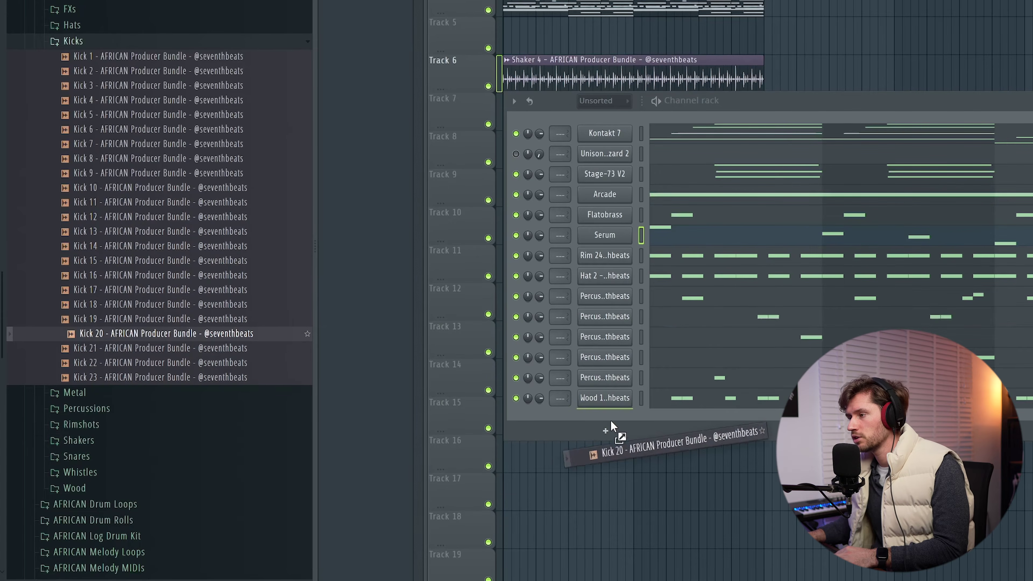
left_click_drag(610, 420, 615, 419)
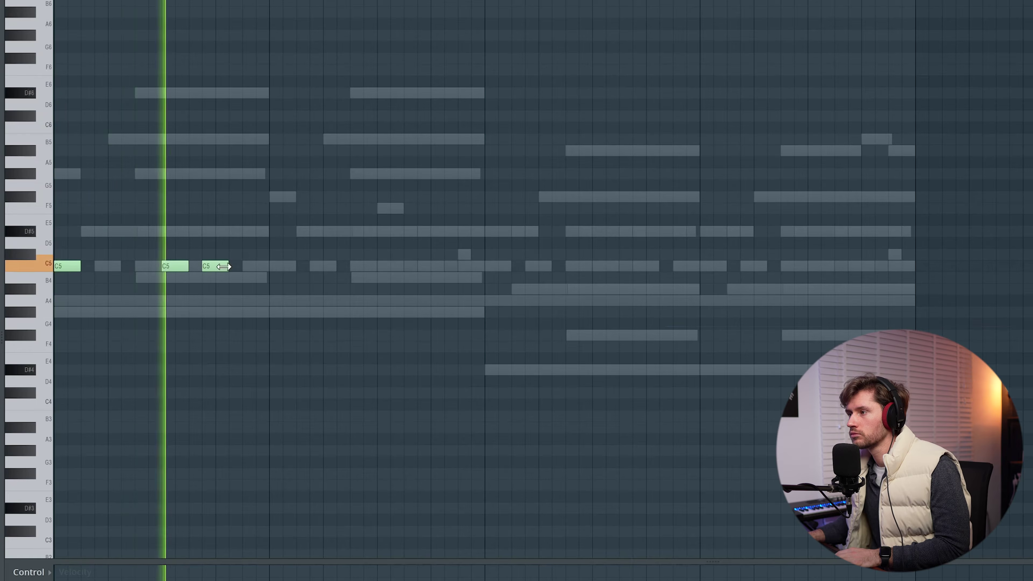
Continue the kick pattern with more short C5 notes from the end of bar 1 into bar 3.
left_click(264, 265)
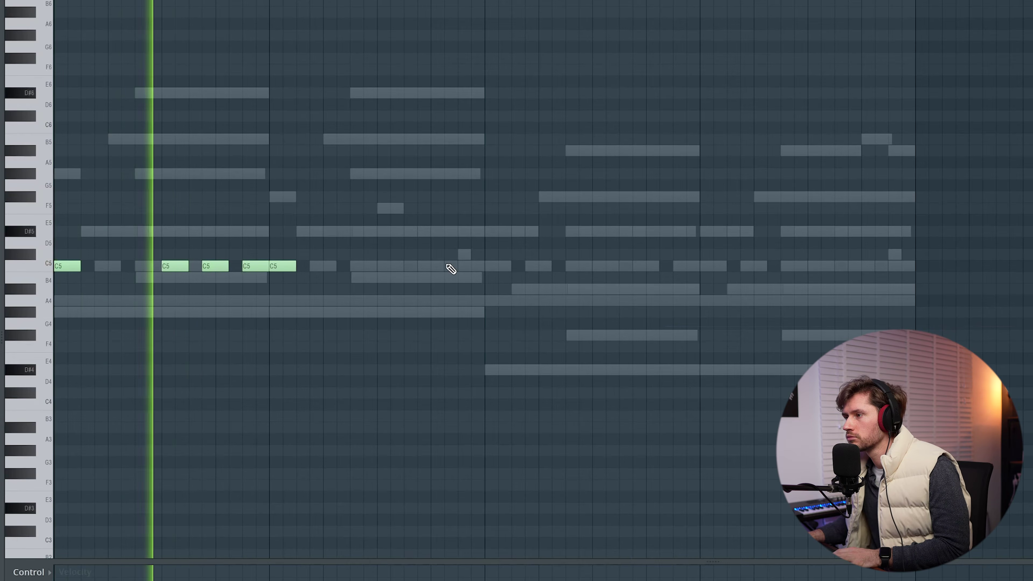
left_click(418, 267)
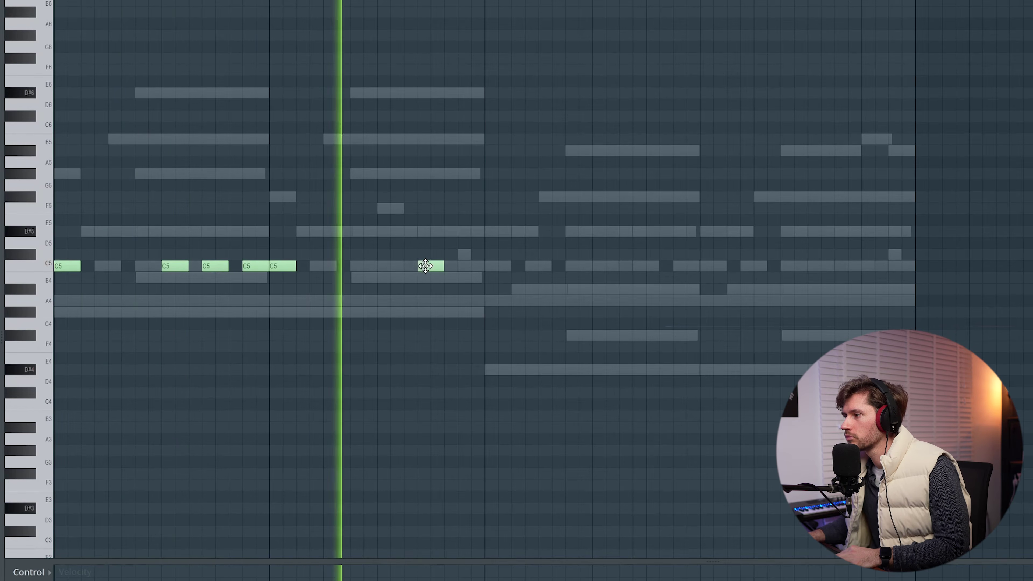
left_click(500, 266)
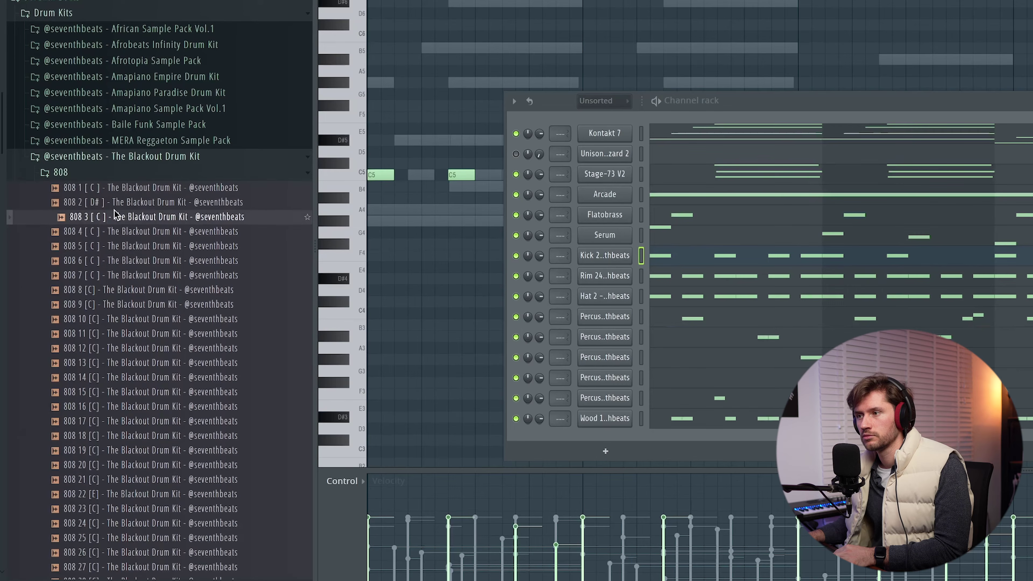
Add 808 2 [ D# ] from The Blackout Drum Kit as a channel below the kick, with root note D#5 and its volume envelope enabled.
left_click(127, 205)
left_click_drag(222, 211, 585, 273)
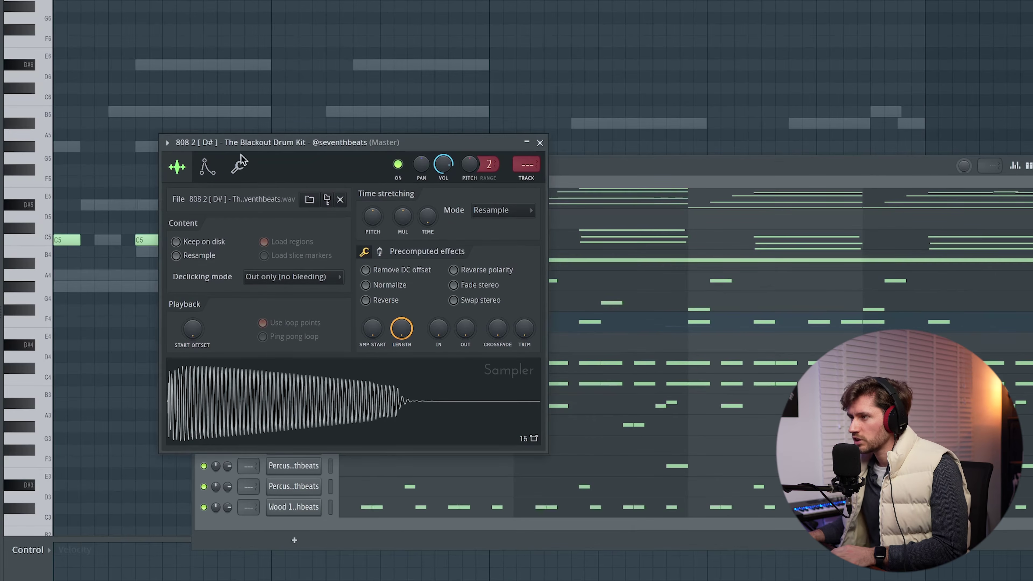
left_click(206, 169)
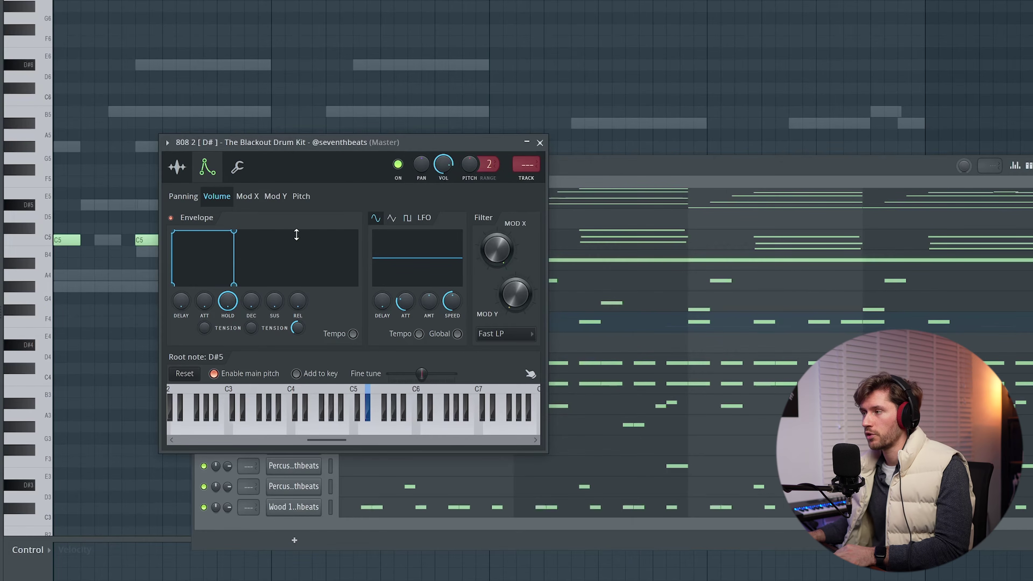
left_click(539, 143)
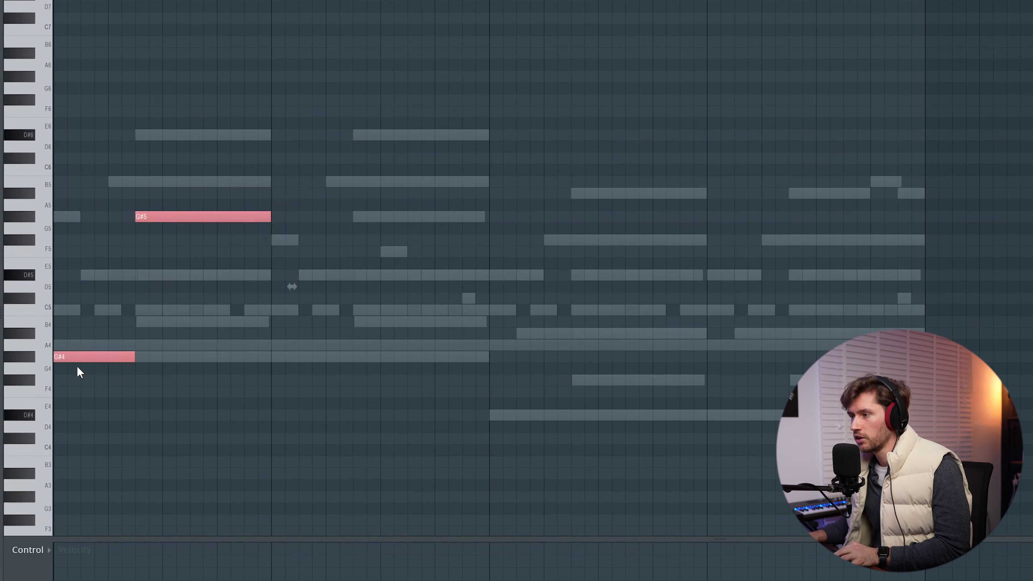
Repeat the 808's G#4 and G#5 notes in bar 2, shorten the second G#5 and finish the bar with an F#5.
key("ctrl+b")
key("space")
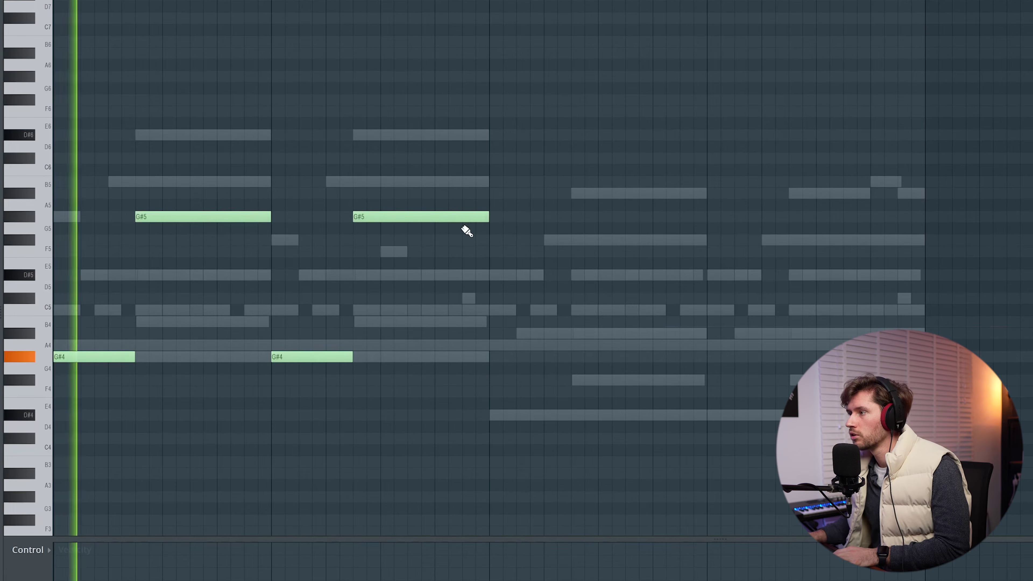
left_click_drag(487, 216, 494, 248)
left_click(412, 240)
key("space")
Duplicate the two-bar 808 line into bars 3 and 4 and lower the G#4 at the start of bar 3 to D#4.
left_click_drag(528, 166, 15, 419)
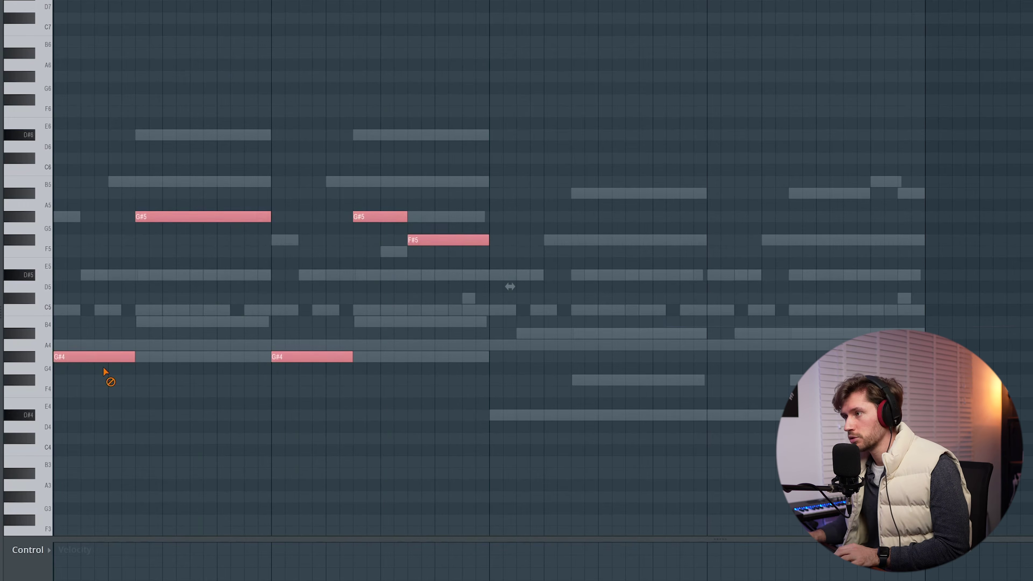
key("ctrl+b")
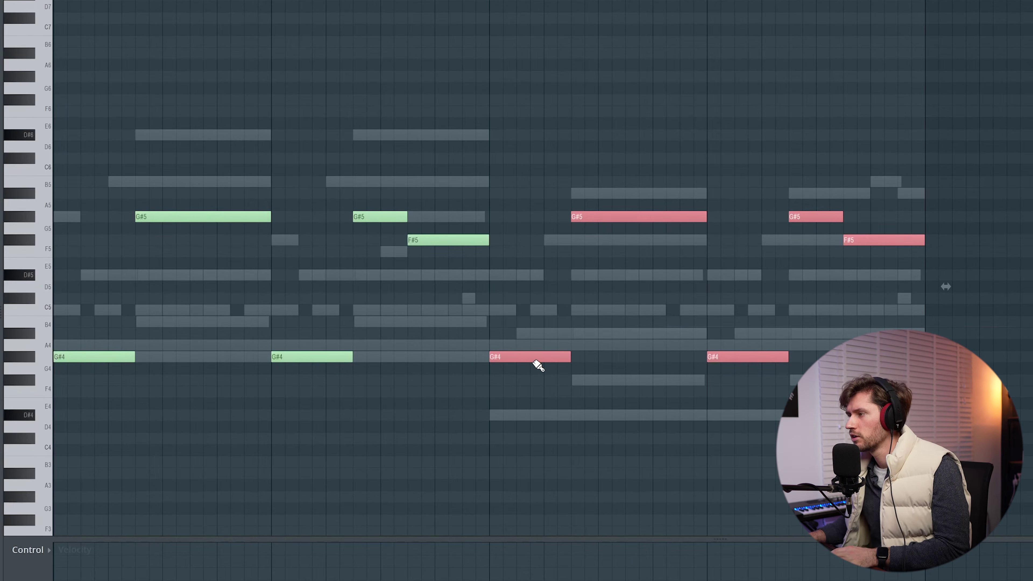
left_click_drag(531, 357, 508, 418)
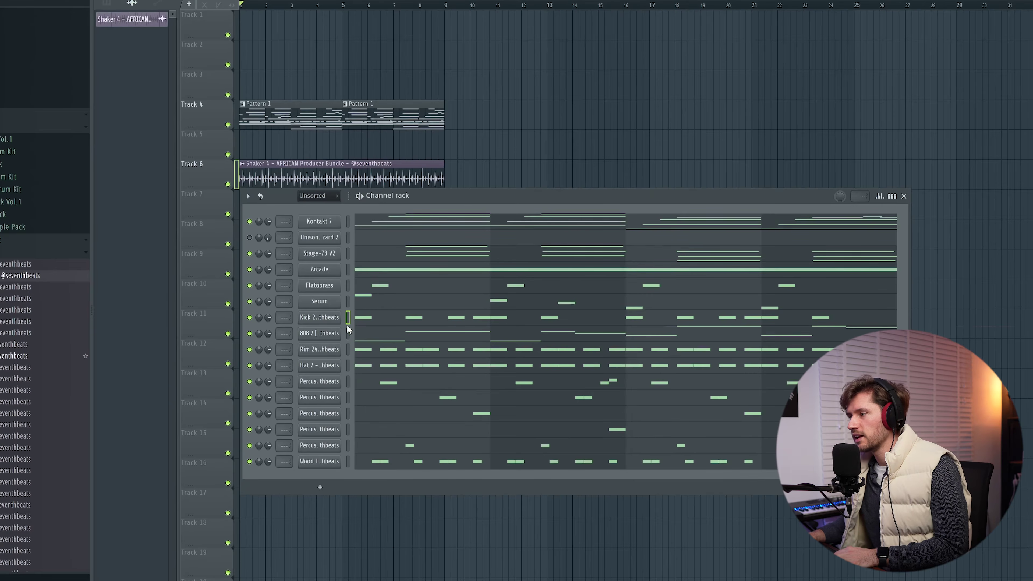
Route the drum channels from Kick 20 to Wood 15 to consecutive mixer inserts 1 to 10.
key("F9")
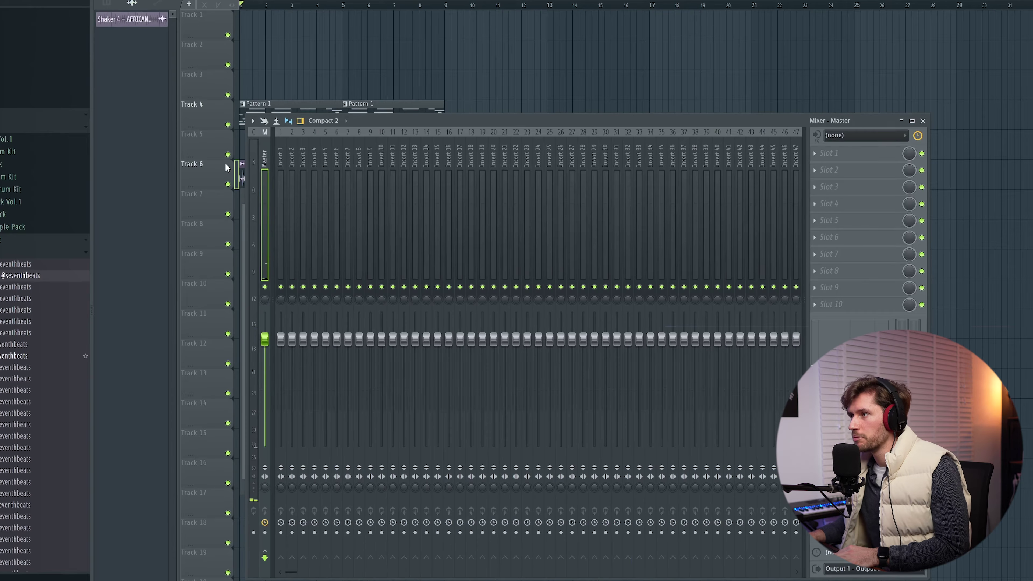
right_click(283, 161)
mouse_move(346, 248)
left_click(451, 259)
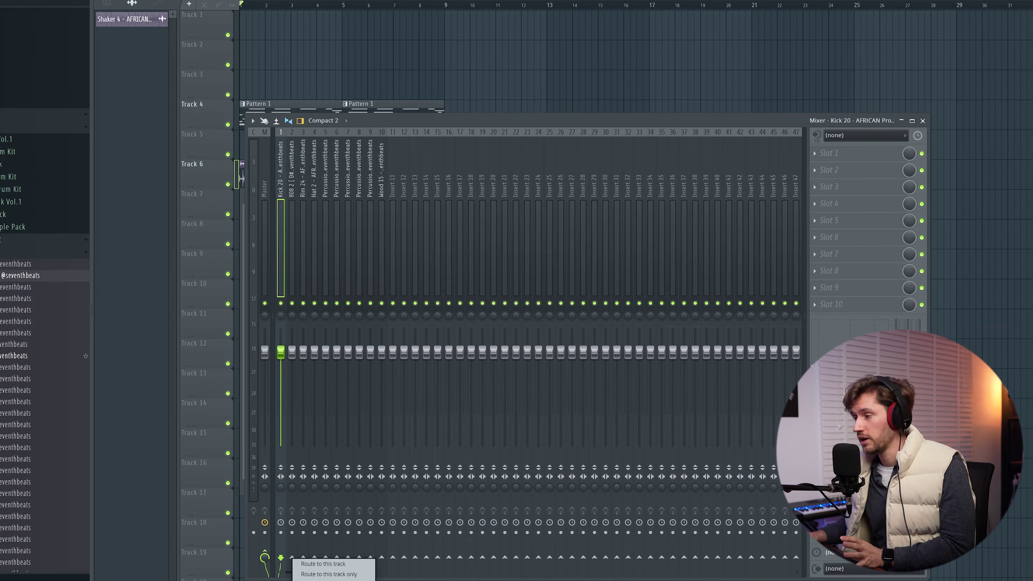
Sidechain the kick insert to the 808 insert and load Kickstart 2 in the 808's first effect slot.
left_click(819, 153)
left_click(356, 348)
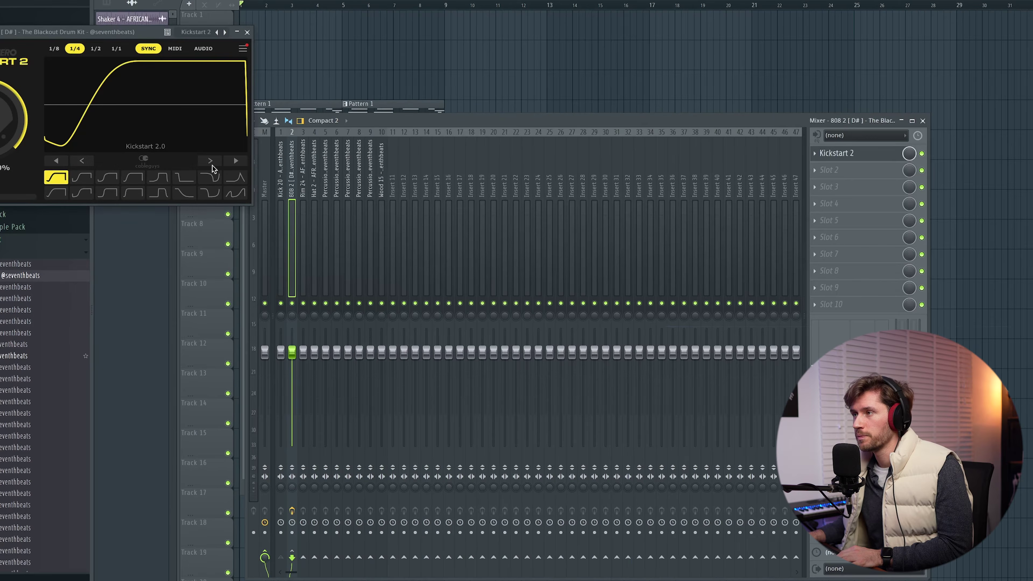
left_click_drag(74, 29, 400, 230)
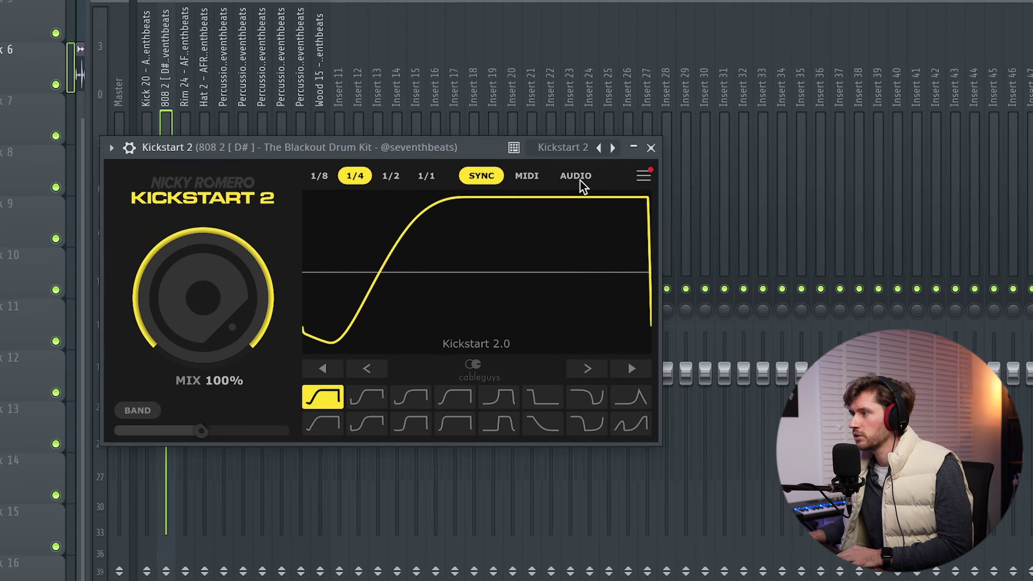
Set Kickstart 2 to audio triggering and assign Kick 20 as its sidechain input.
left_click(130, 148)
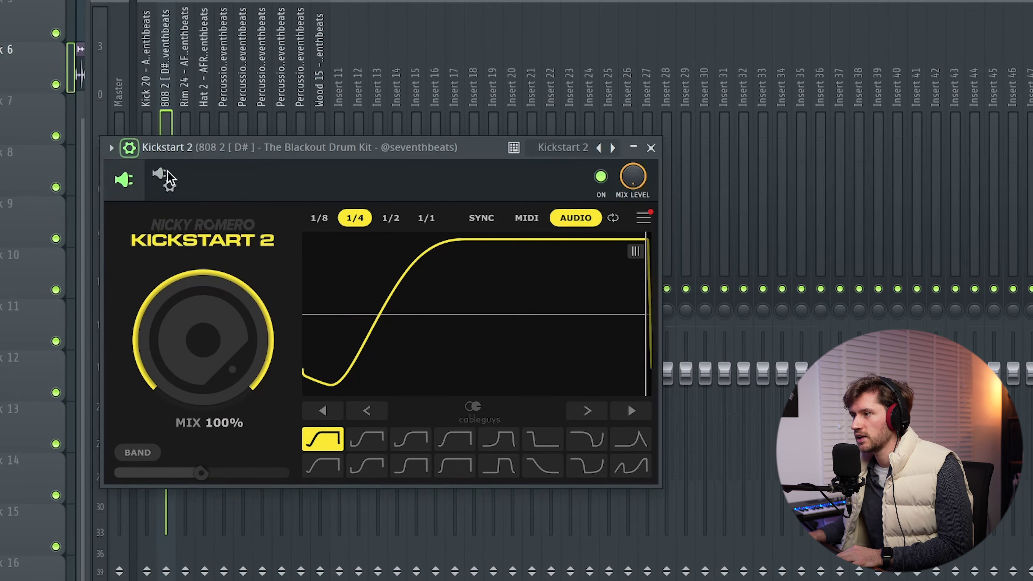
left_click(165, 179)
left_click(191, 218)
left_click(147, 441)
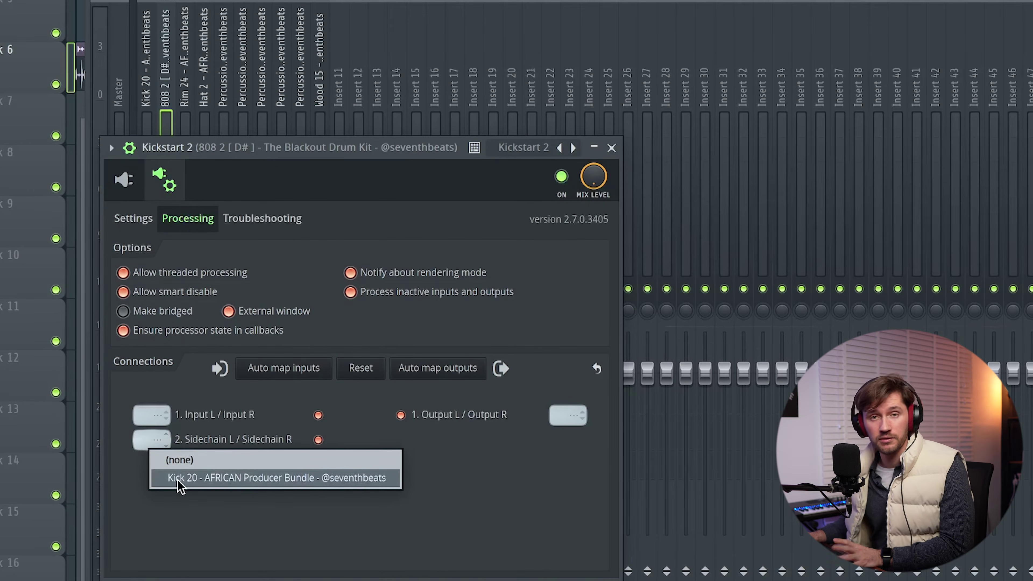
left_click(178, 478)
left_click(124, 180)
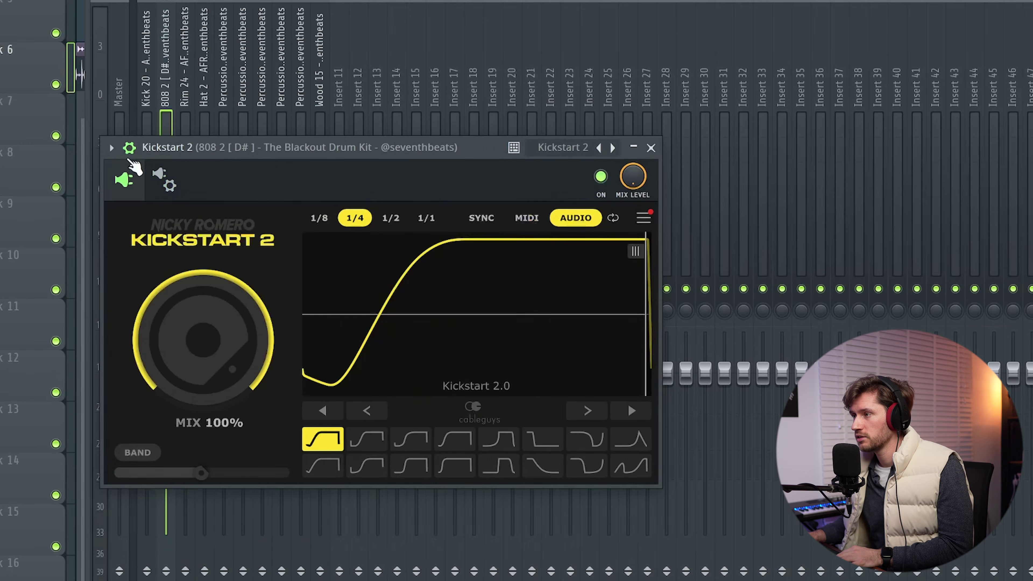
left_click(129, 148)
Choose the fourth ducking curve in Kickstart 2, play the beat to check it, and close the plugin and mixer.
left_click(454, 397)
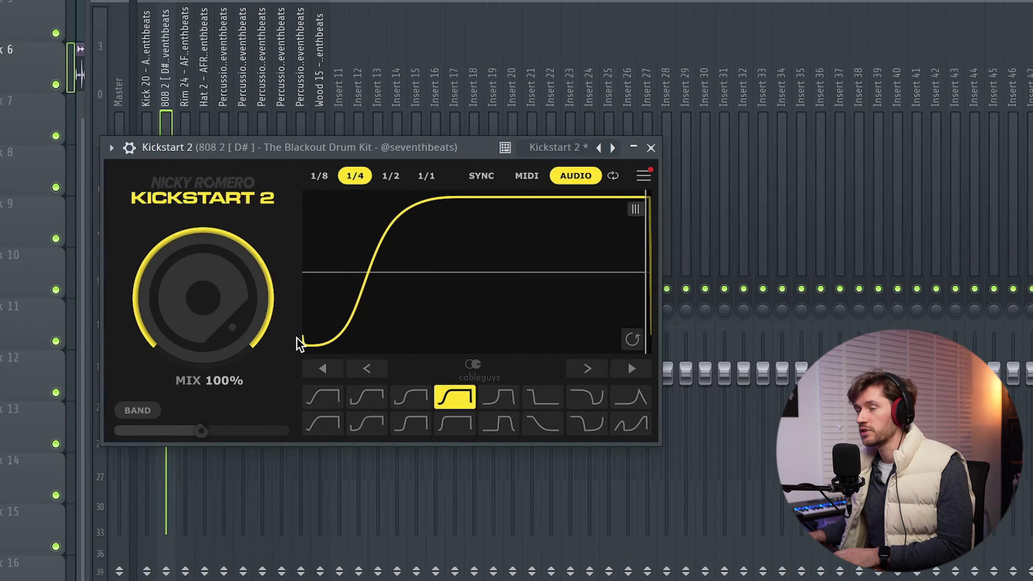
key("space")
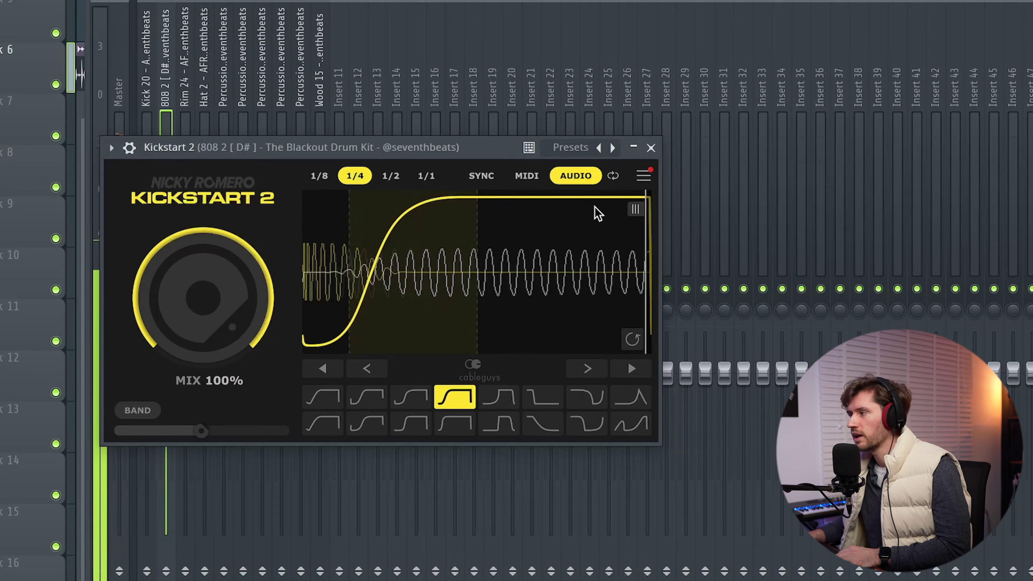
left_click(651, 148)
key("F9")
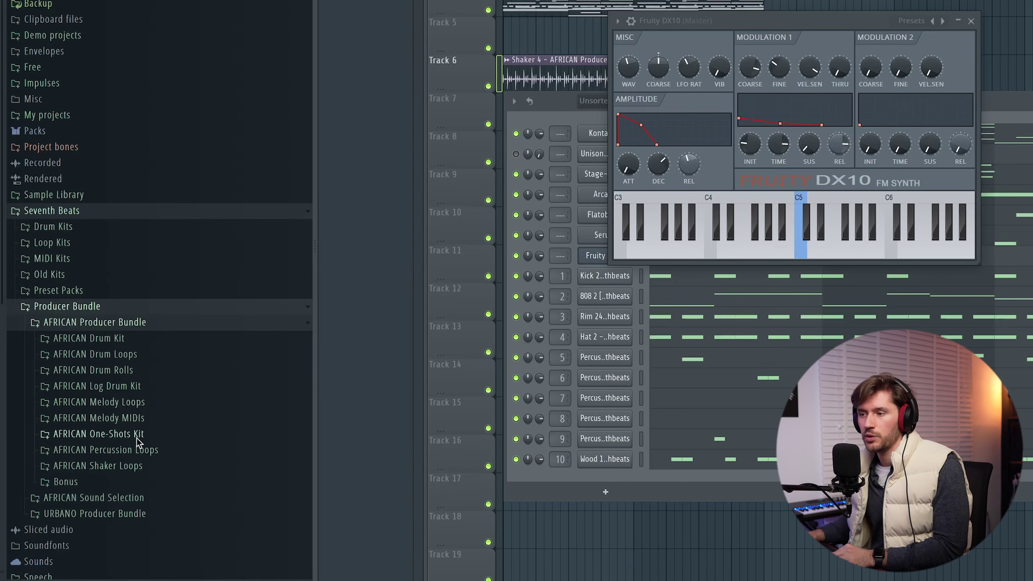
Load a preset from the AFRICAN Log Drum Kit's LOG Drum Presets folder into the Fruity DX10 channel.
left_click(151, 386)
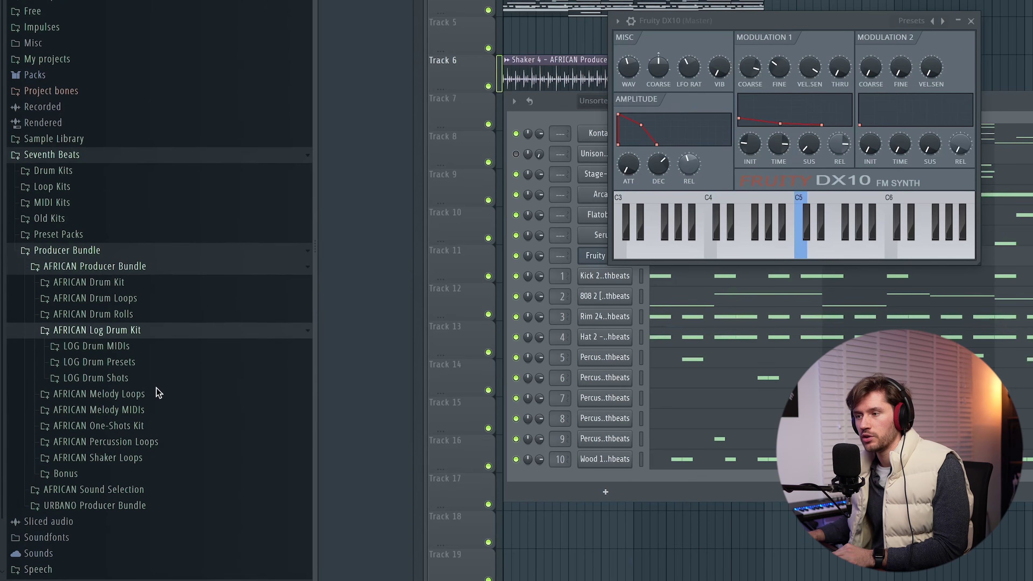
scroll(168, 348, "down", 2)
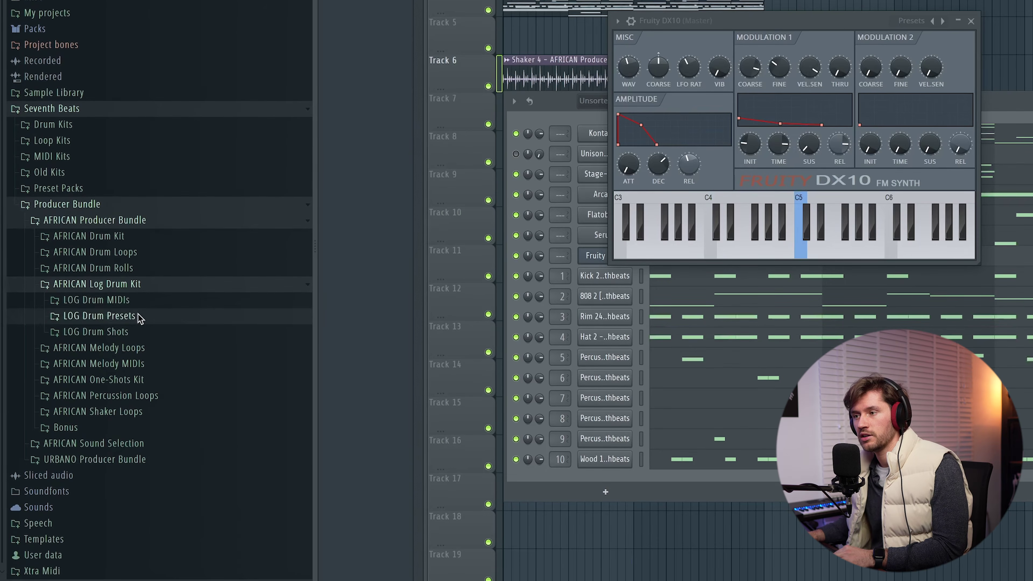
left_click(100, 316)
left_click_drag(171, 418, 731, 171)
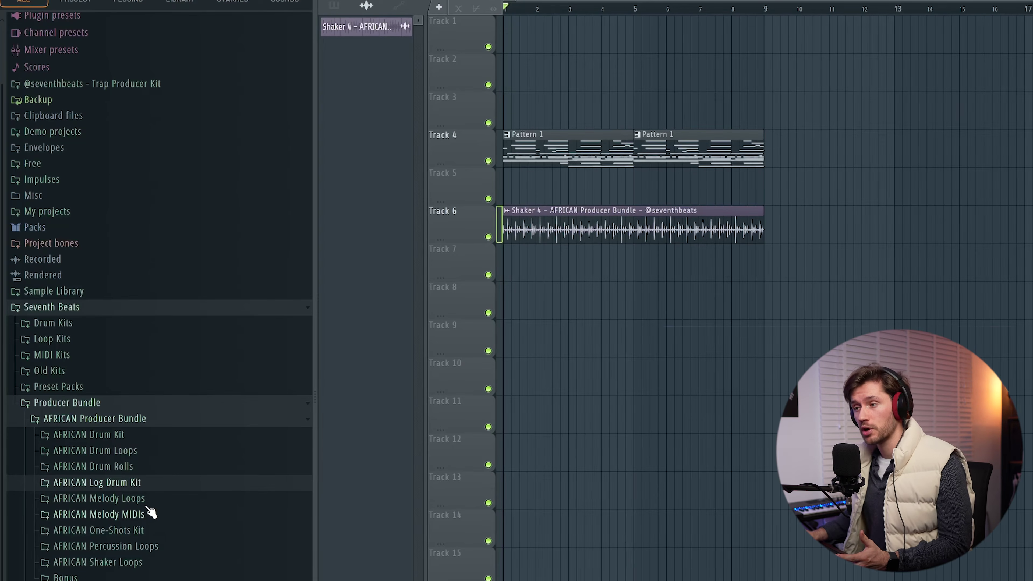
Place Drum Roll 13 from the AFRICAN Drum Rolls folder on Track 9 across bars 3 and 4.
left_click(138, 468)
scroll(157, 488, "down", 5)
scroll(166, 465, "up", 5)
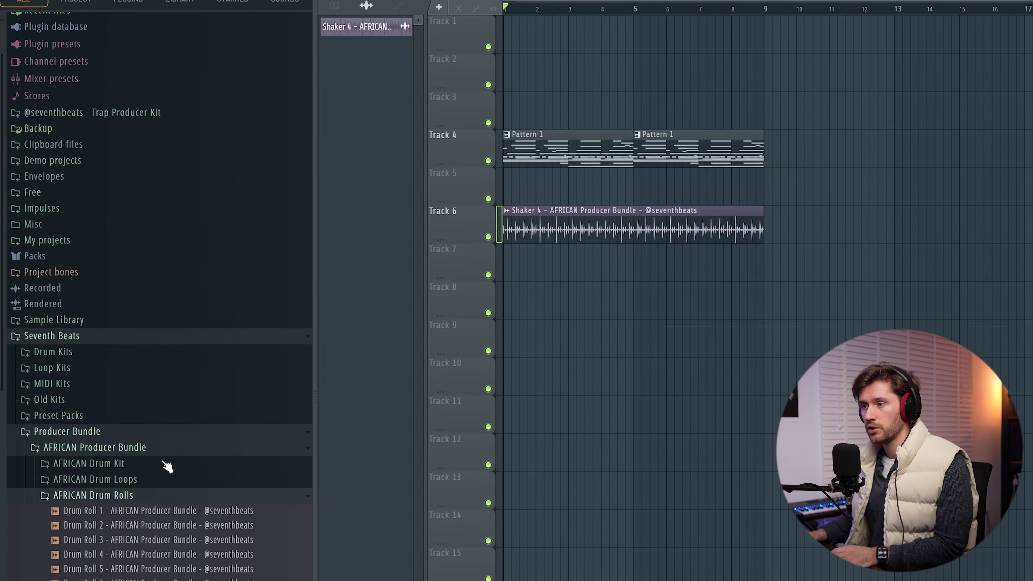
scroll(166, 466, "down", 3)
left_click_drag(163, 481, 597, 348)
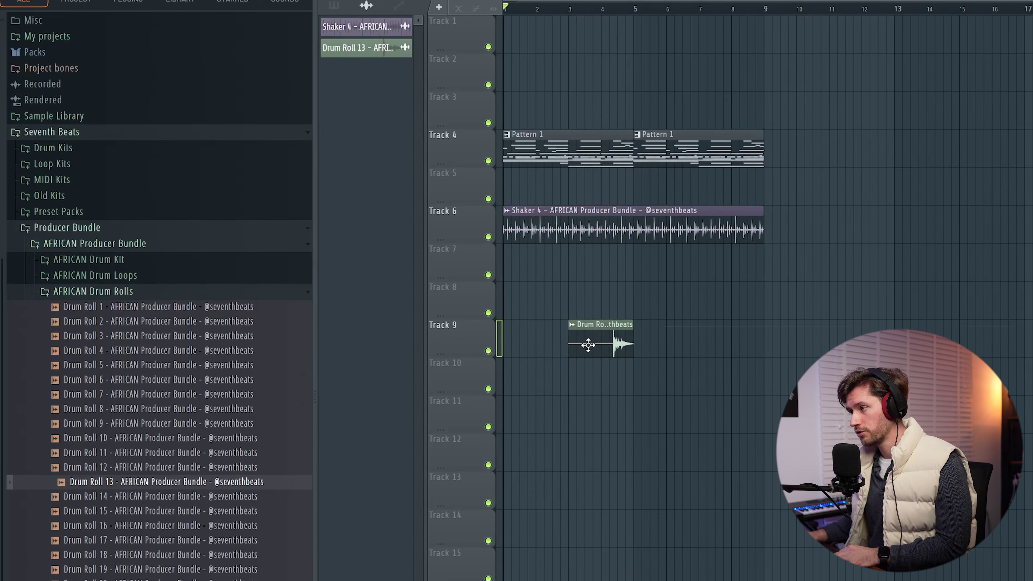
Place Drum Roll 10 on Track 10 directly below the first drum roll and collapse the AFRICAN Producer Bundle folder.
left_click(166, 528)
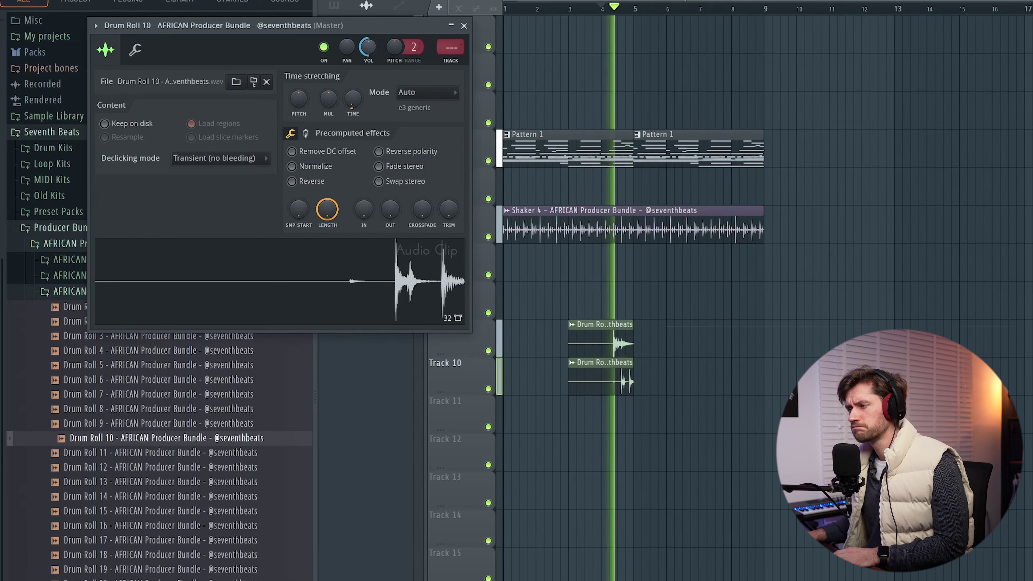
left_click(463, 25)
left_click(114, 302)
left_click(116, 293)
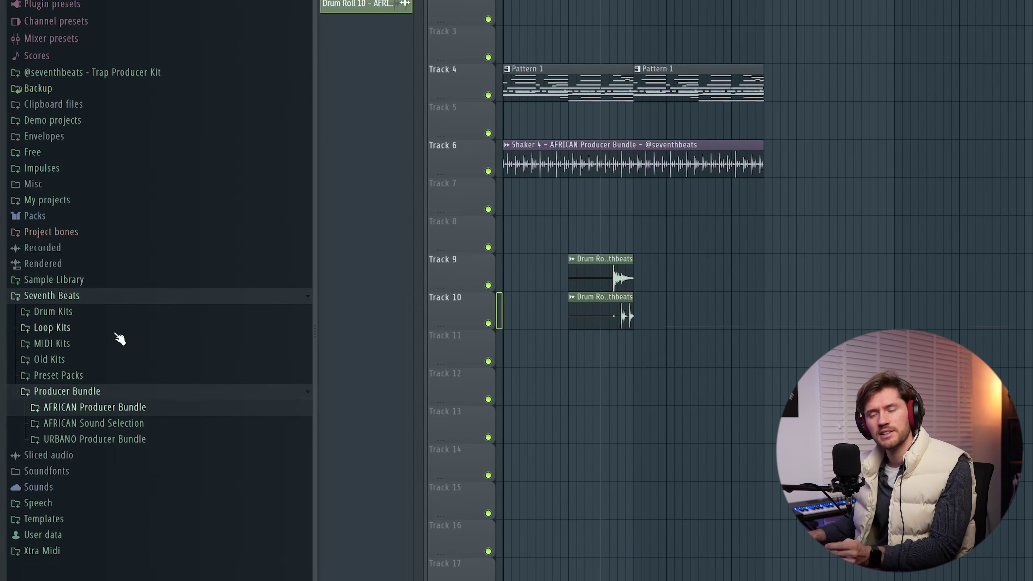
Add Clap FX 1 from the Afrobeats Infinity Drum Kit's Clap FX folder to Track 11 at bar 5 and play it back.
left_click(92, 315)
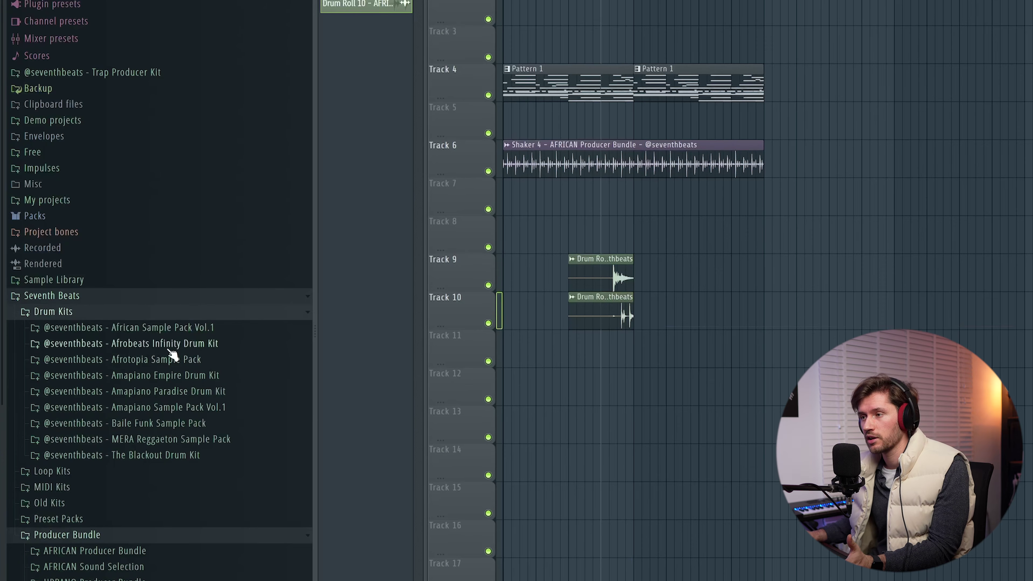
left_click(172, 346)
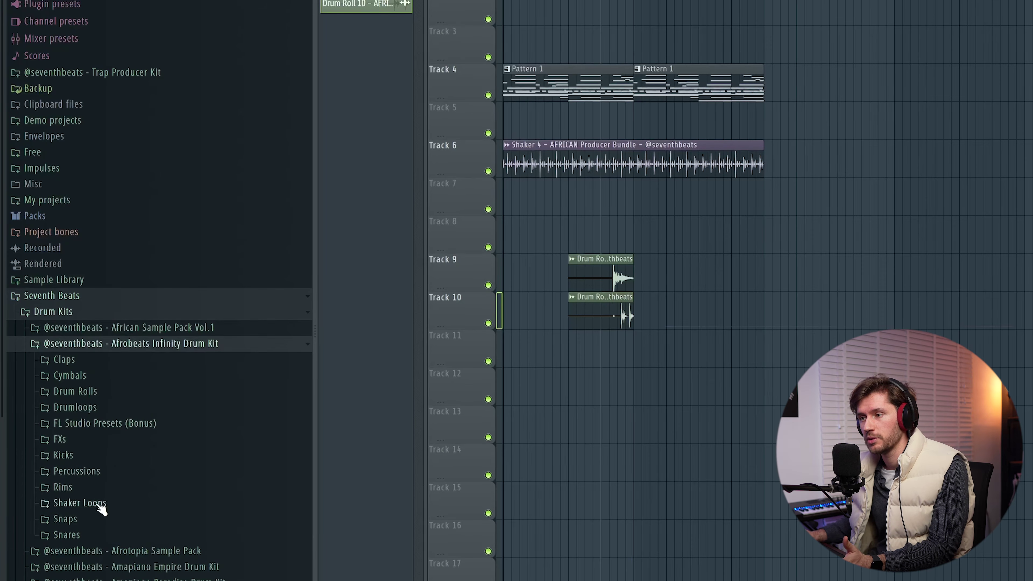
left_click(81, 442)
scroll(177, 424, "down", 6)
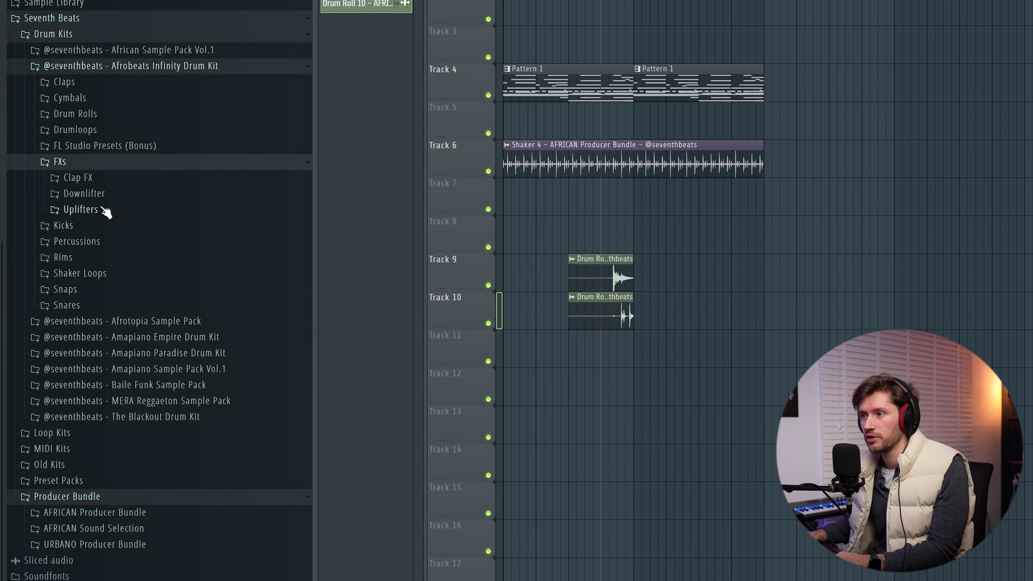
scroll(108, 223, "up", 2)
left_click(110, 236)
left_click_drag(97, 267, 651, 346)
left_click(366, 24)
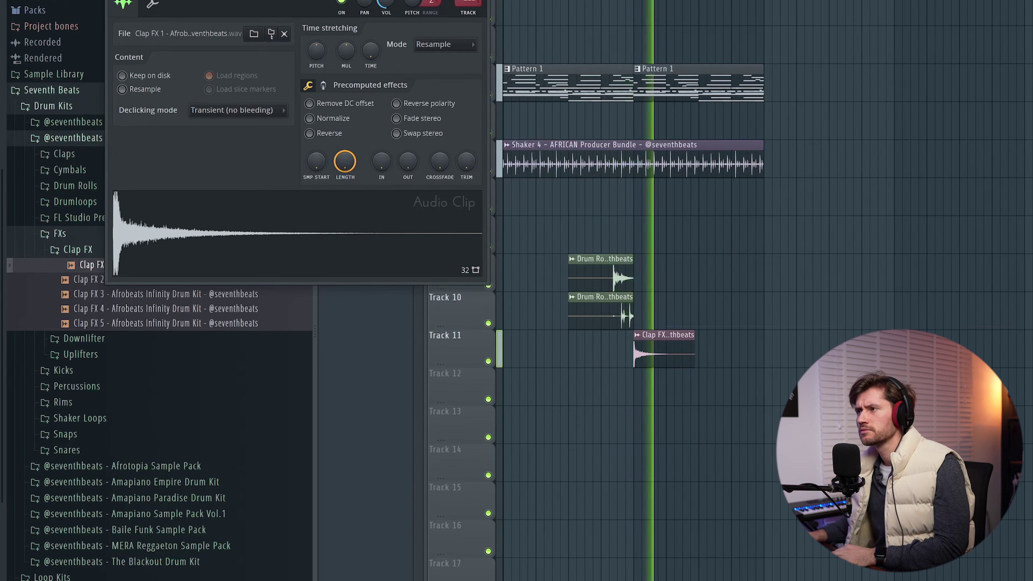
key("Escape")
left_click(103, 234)
key("space")
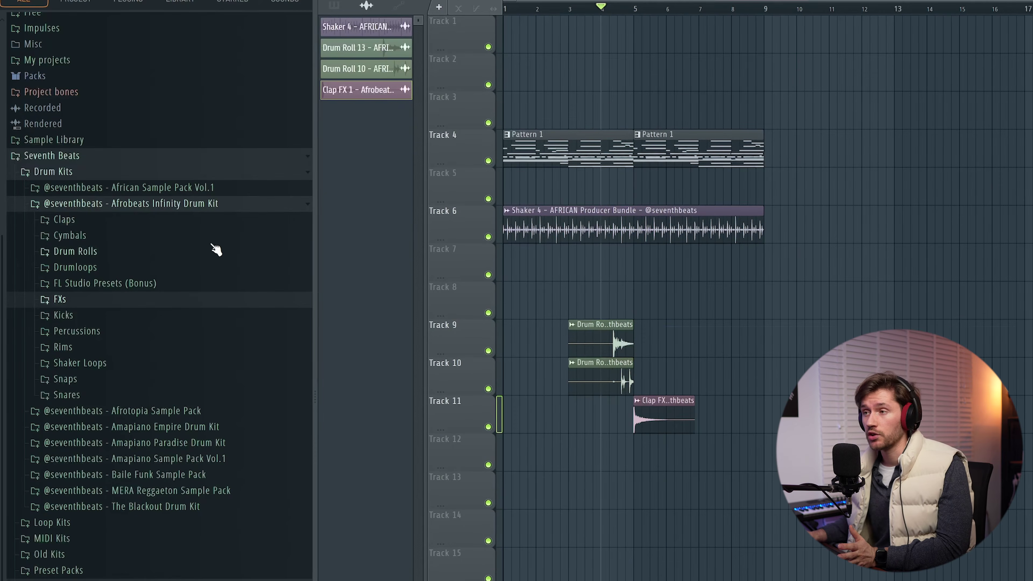
Place Up & Downlifter 4 from the AFRICAN Drum Kit's FXs on Track 13 across bars 1 to 8 and play it back.
left_click(212, 205)
scroll(145, 496, "down", 4)
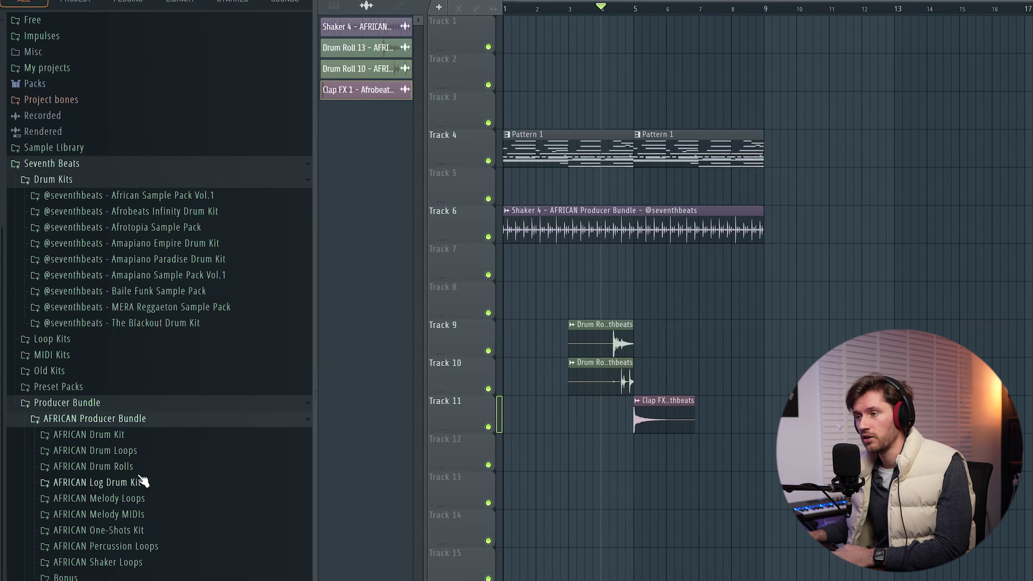
left_click(107, 440)
left_click_drag(109, 430, 538, 481)
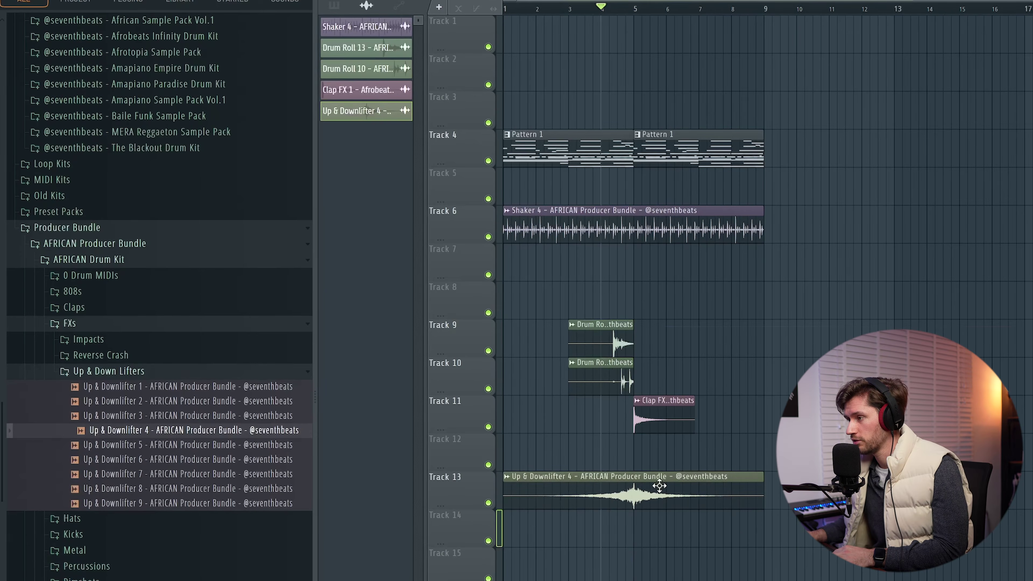
double_click(659, 485)
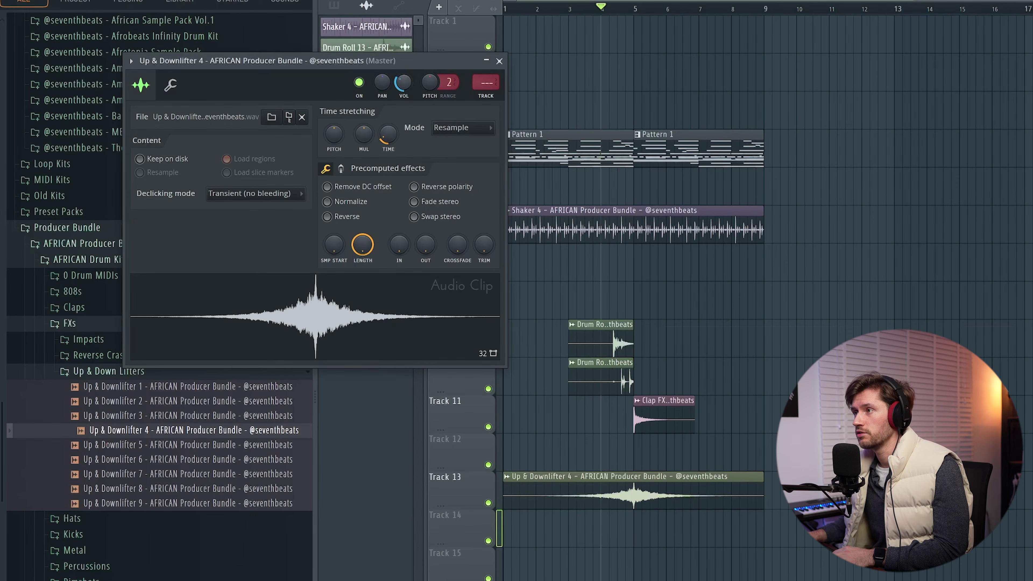
key("space")
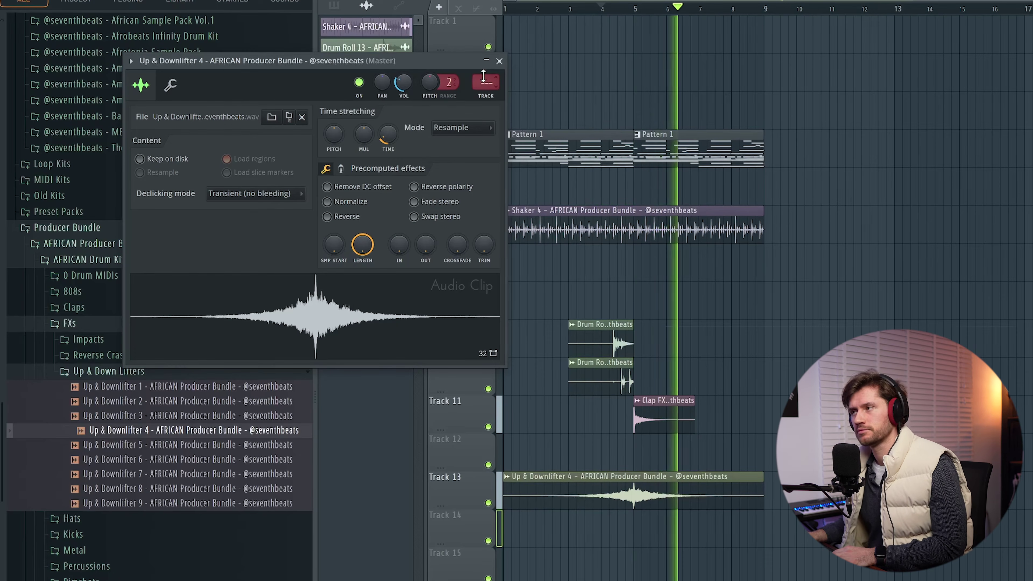
left_click(498, 62)
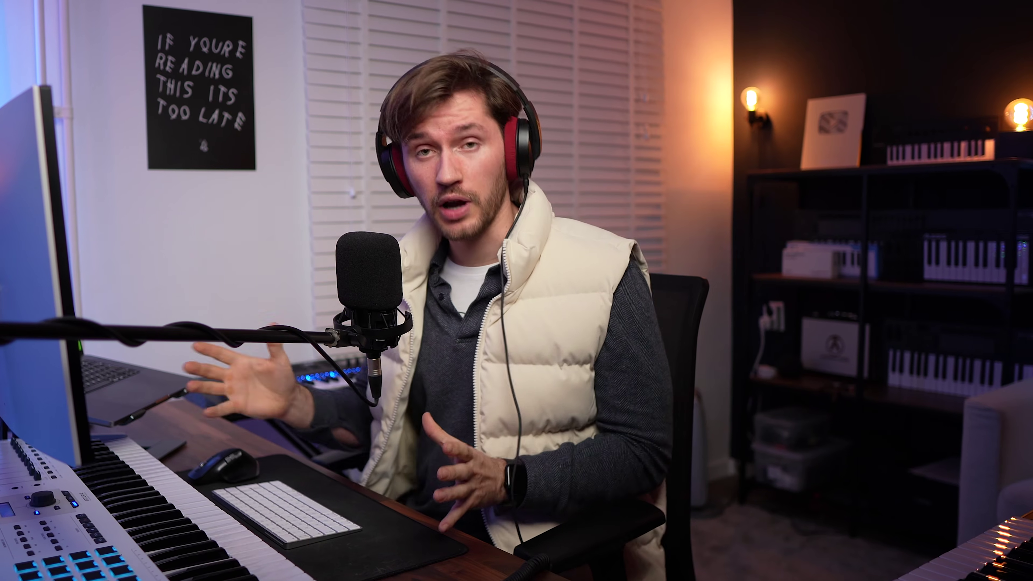